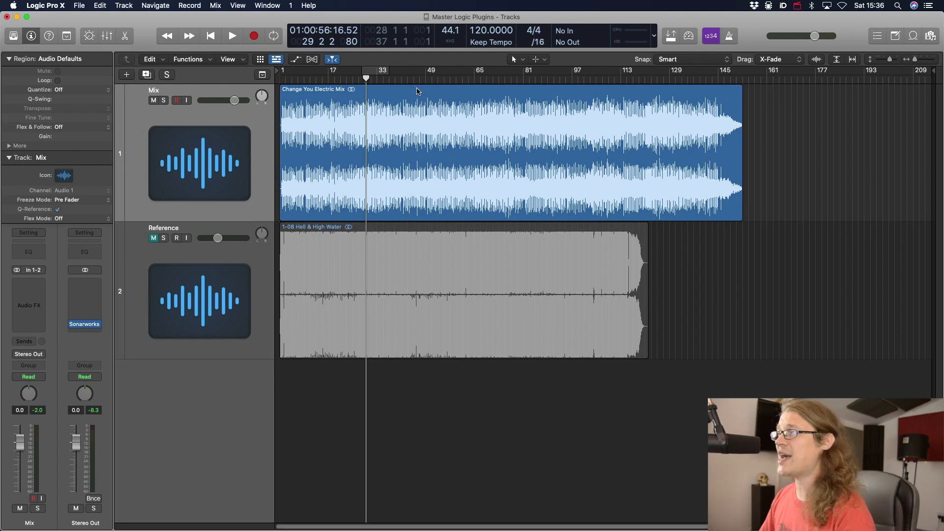
# Step: Play the soloed Mix track, then unsolo it and play the Reference track to compare their tonal balance
pyautogui.press('super+Right')
pyautogui.press('super+Right')
pyautogui.press('super+Right')
pyautogui.click(164, 101)
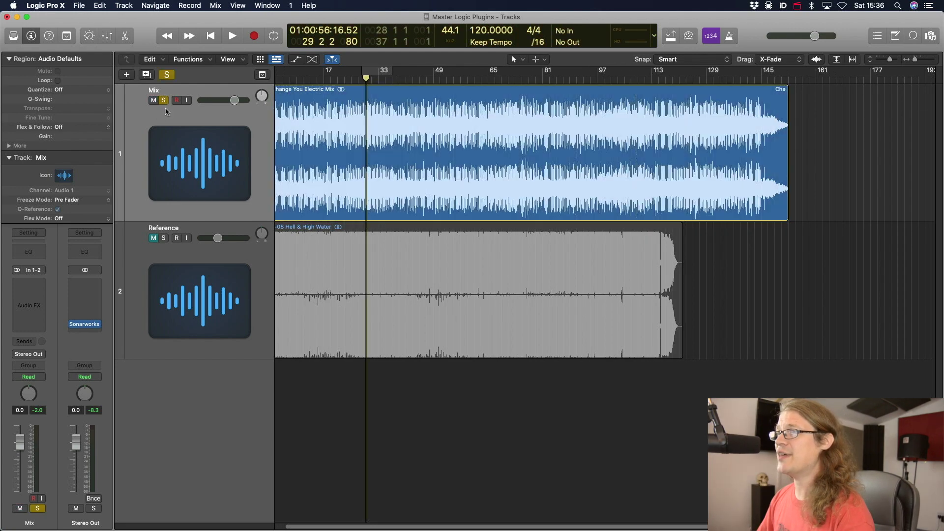
pyautogui.press('space')
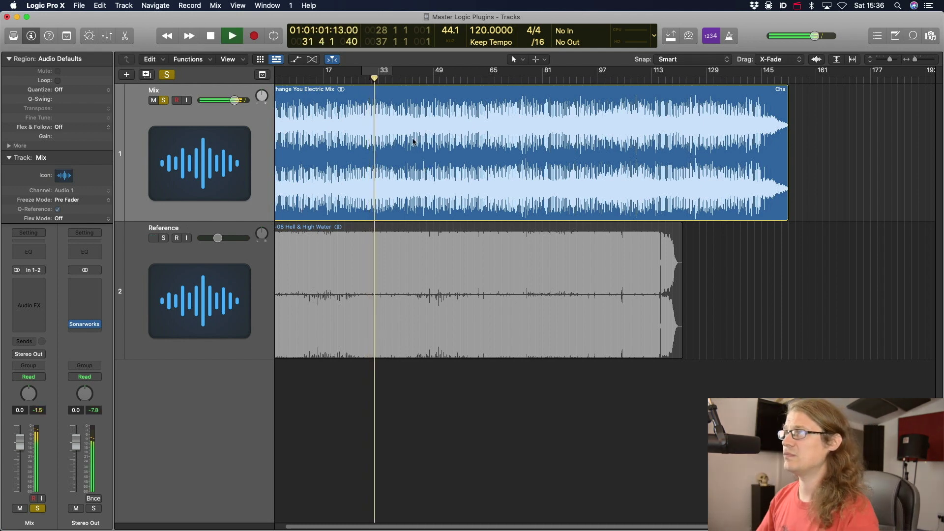
pyautogui.press('space')
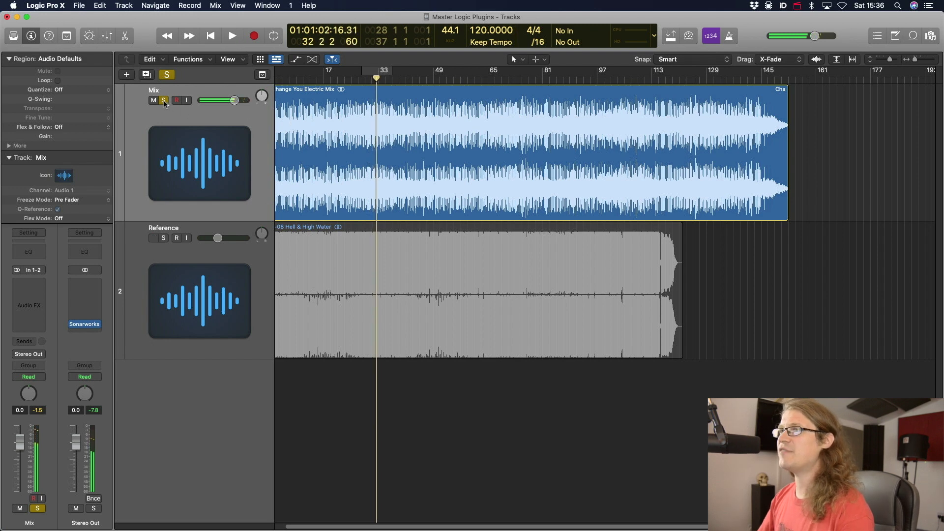
pyautogui.click(164, 102)
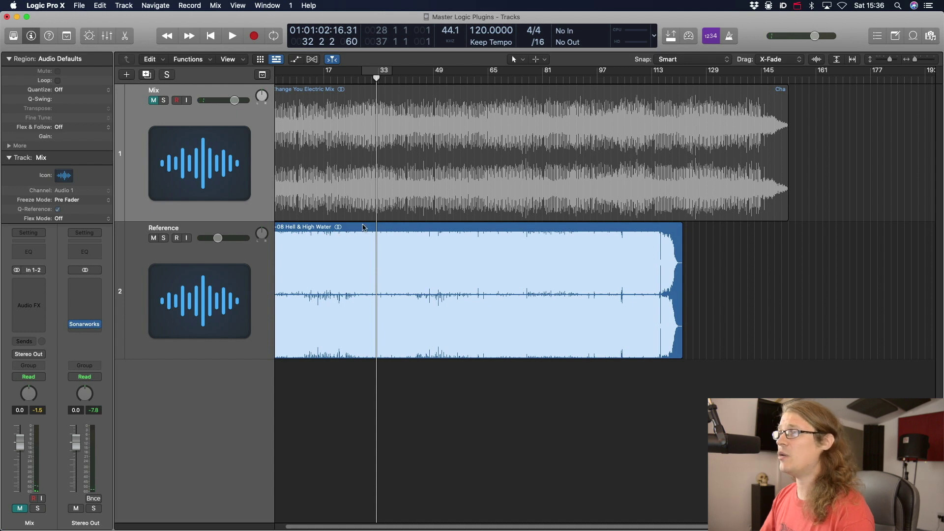
pyautogui.press('space')
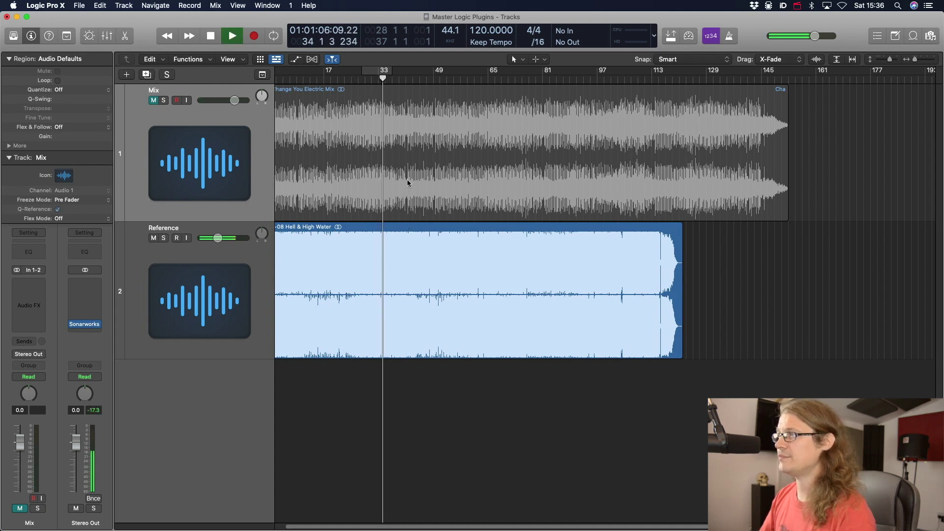
pyautogui.press('space')
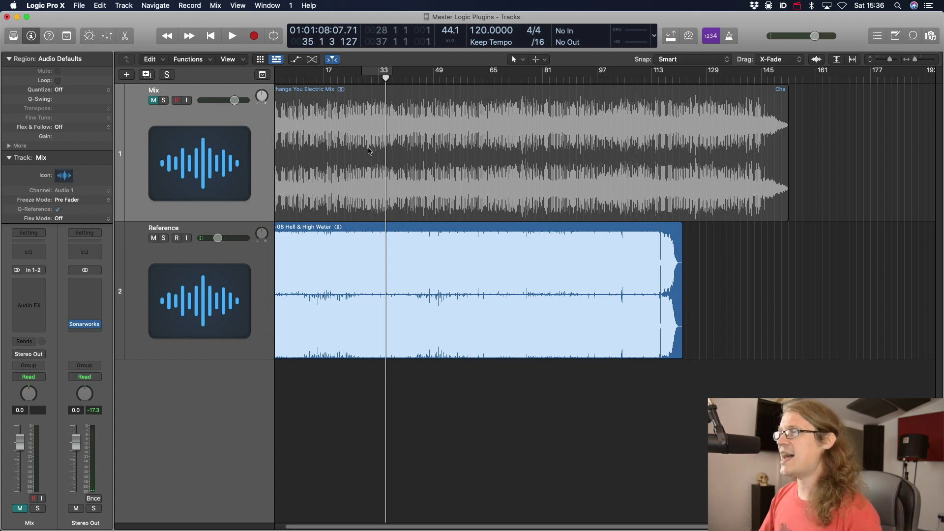
# Step: Solo the Mix track and insert a Channel EQ on it with a 12 dB/Oct low cut at 34 Hz
pyautogui.click(164, 101)
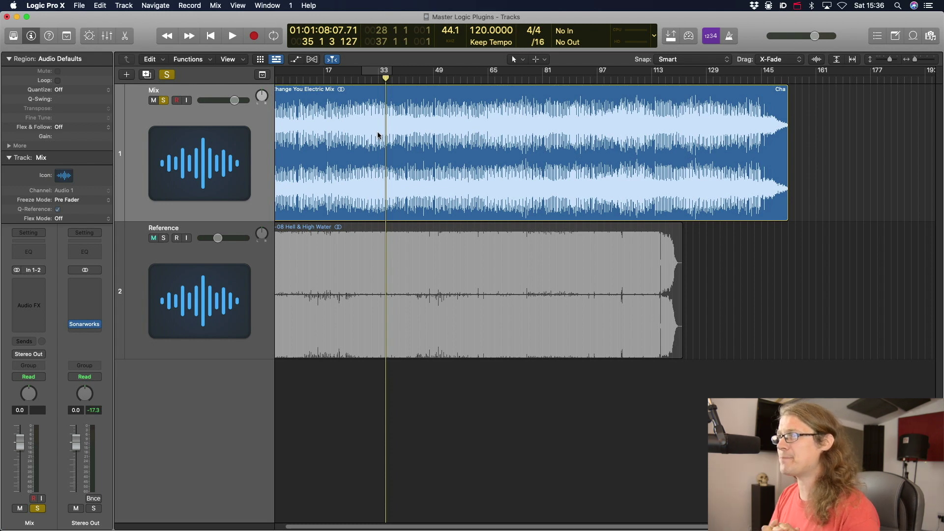
pyautogui.click(39, 254)
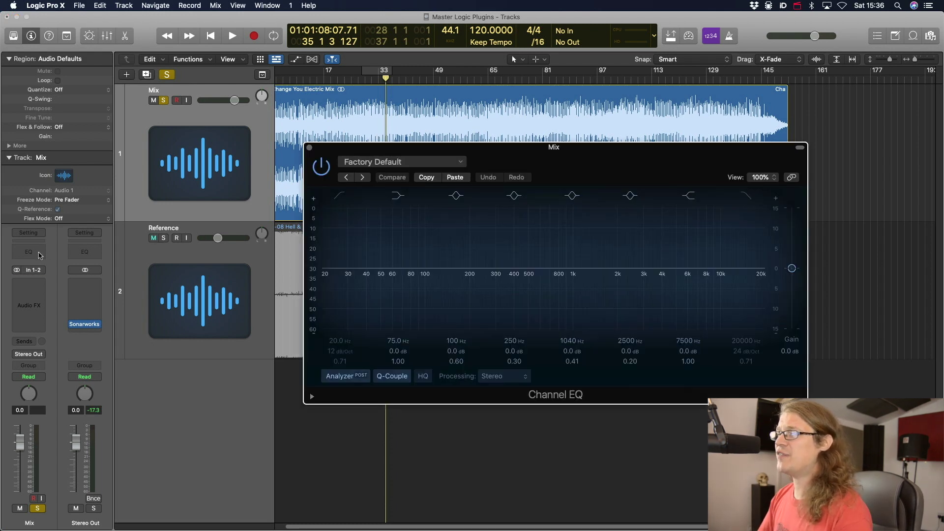
pyautogui.click(338, 197)
pyautogui.moveTo(322, 281); pyautogui.dragTo(342, 281)
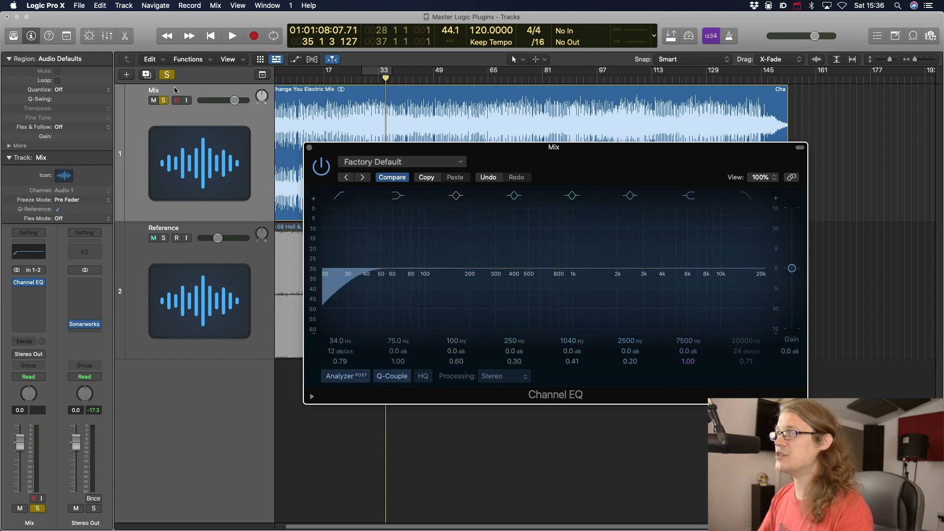
# Step: Audition the mix with the low-cut EQ bypassed and re-enabled, stop playback and close the EQ window
pyautogui.press('space')
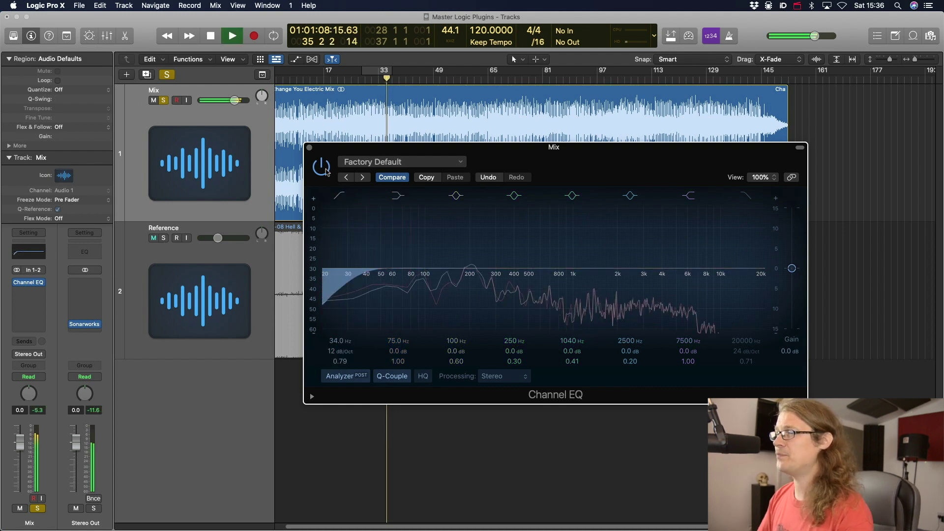
pyautogui.click(322, 167)
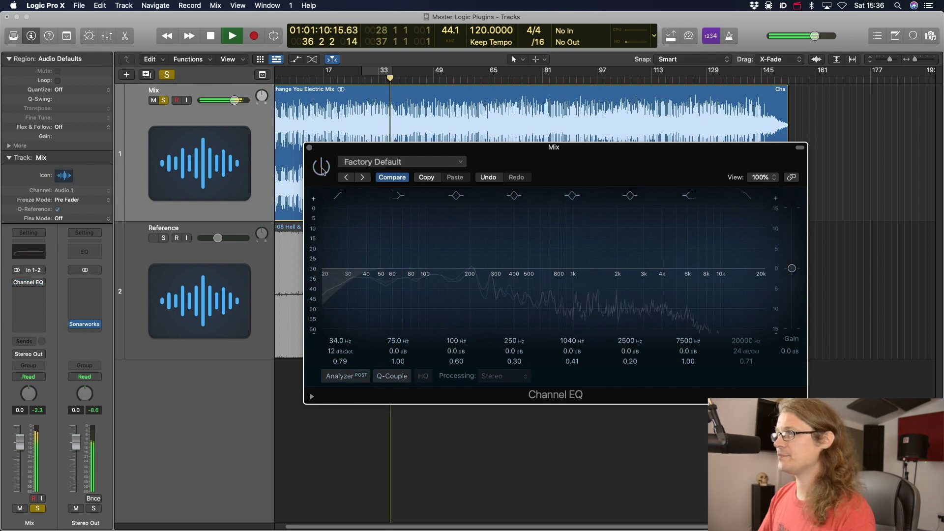
pyautogui.click(321, 165)
pyautogui.press('space')
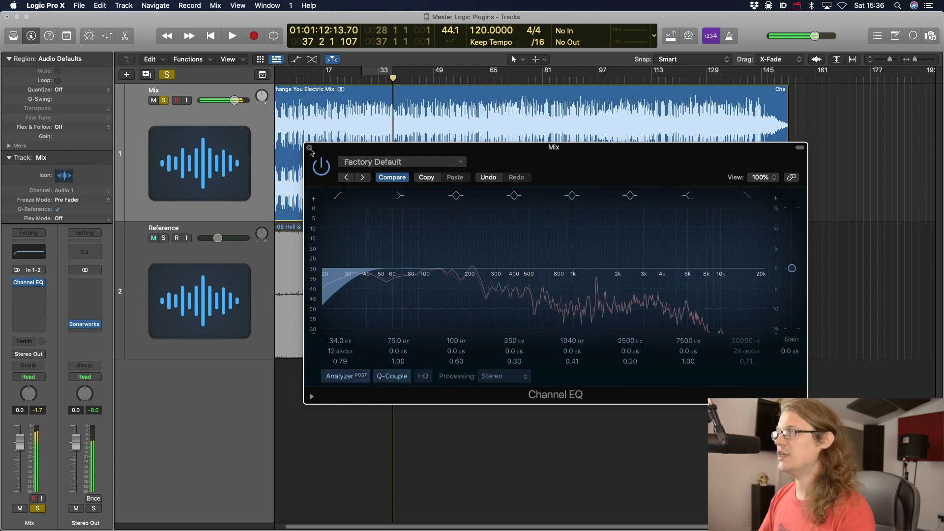
pyautogui.click(309, 147)
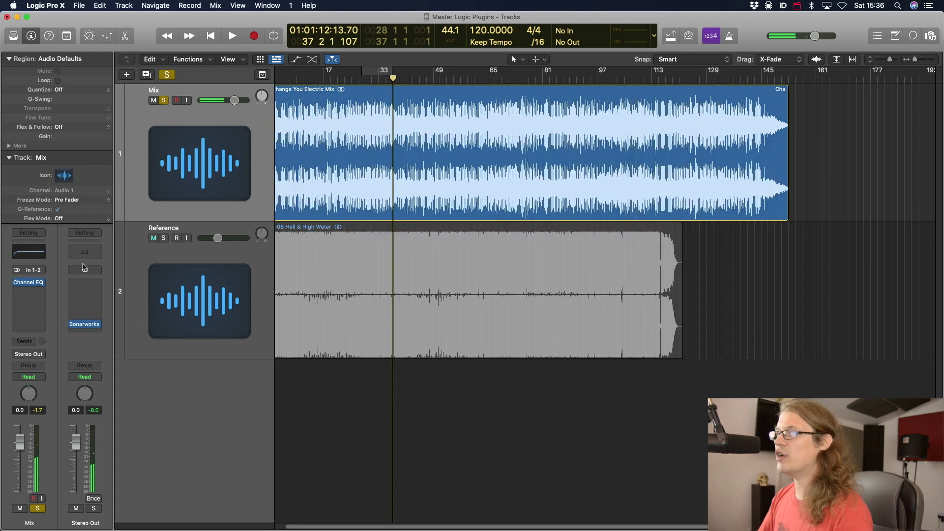
# Step: Insert two more stereo Channel EQ plug-ins on the Mix track below the first one
pyautogui.click(29, 292)
pyautogui.moveTo(54, 319)
pyautogui.click(127, 319)
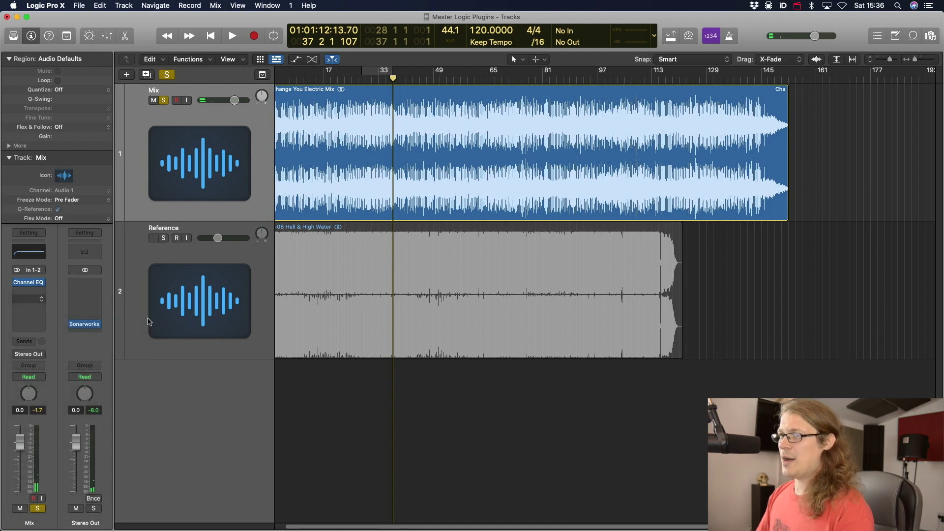
pyautogui.click(29, 310)
pyautogui.moveTo(58, 337)
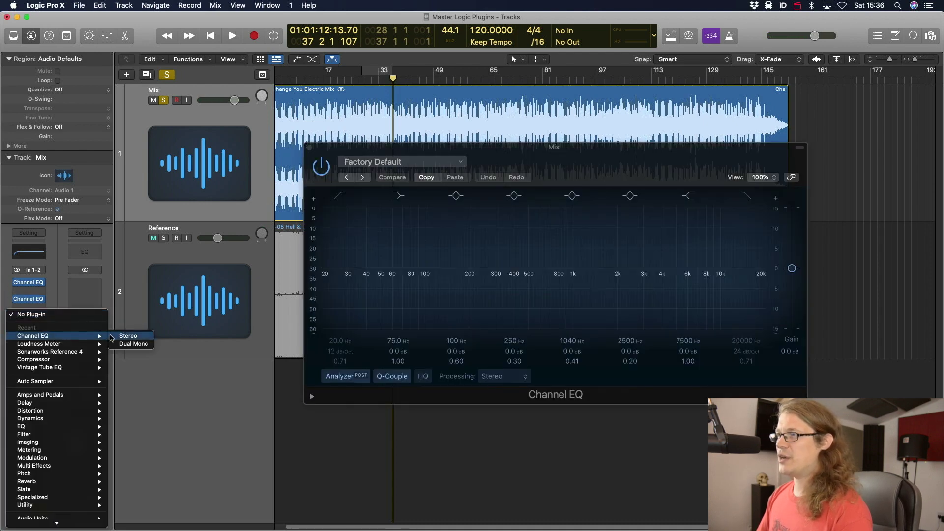
pyautogui.click(128, 336)
# Step: Set the second Channel EQ to Mid Only processing and the third to Side Only, and close both windows
pyautogui.moveTo(557, 156); pyautogui.dragTo(483, 84)
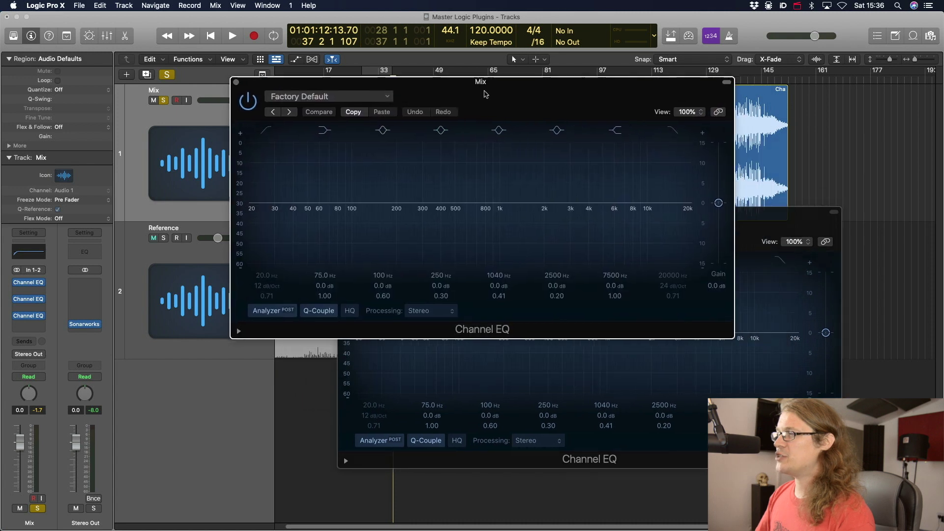
pyautogui.click(457, 311)
pyautogui.click(432, 340)
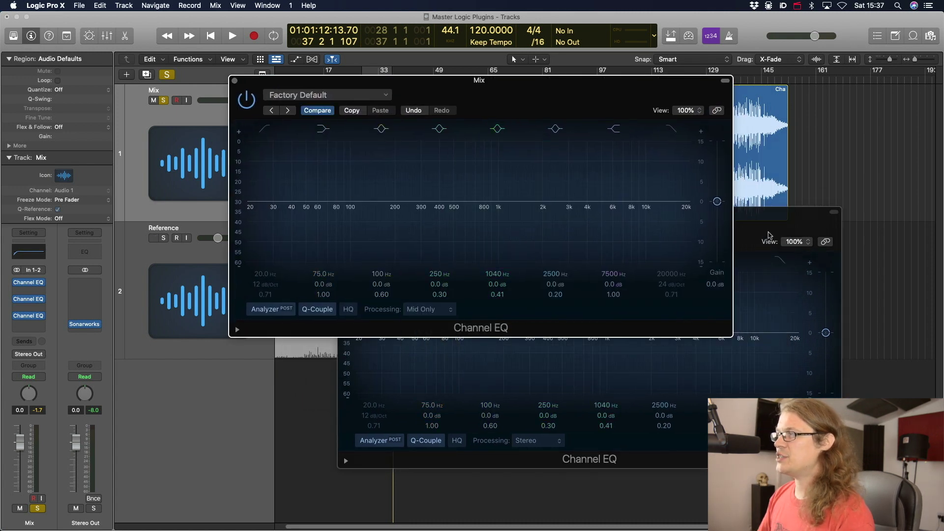
pyautogui.moveTo(769, 235); pyautogui.dragTo(744, 191)
pyautogui.click(516, 396)
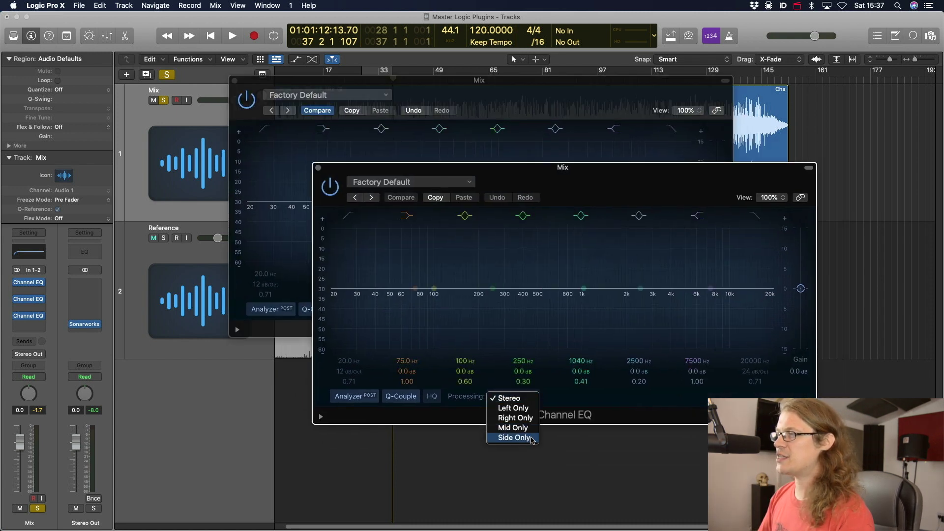
pyautogui.click(514, 437)
pyautogui.click(318, 168)
pyautogui.click(234, 80)
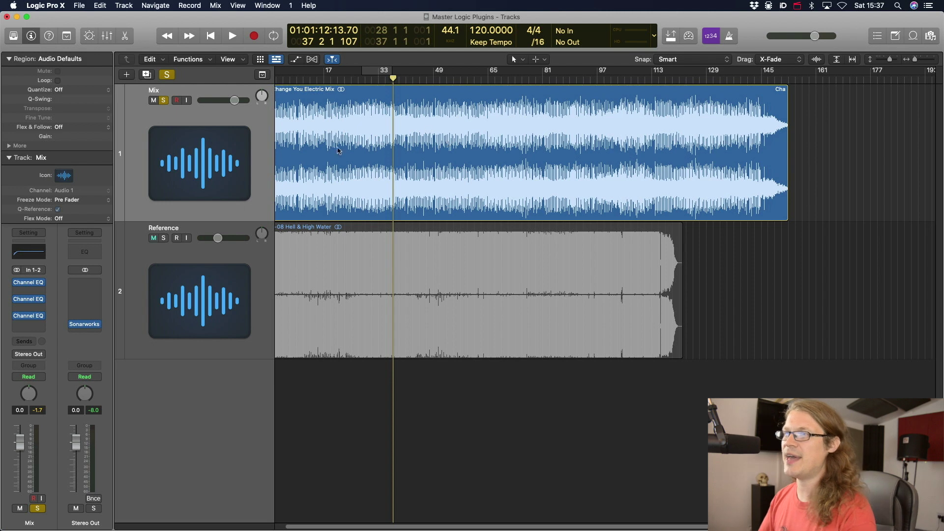
# Step: Alternate between the Reference and the Mix during playback to compare them again
pyautogui.click(164, 102)
pyautogui.press('space')
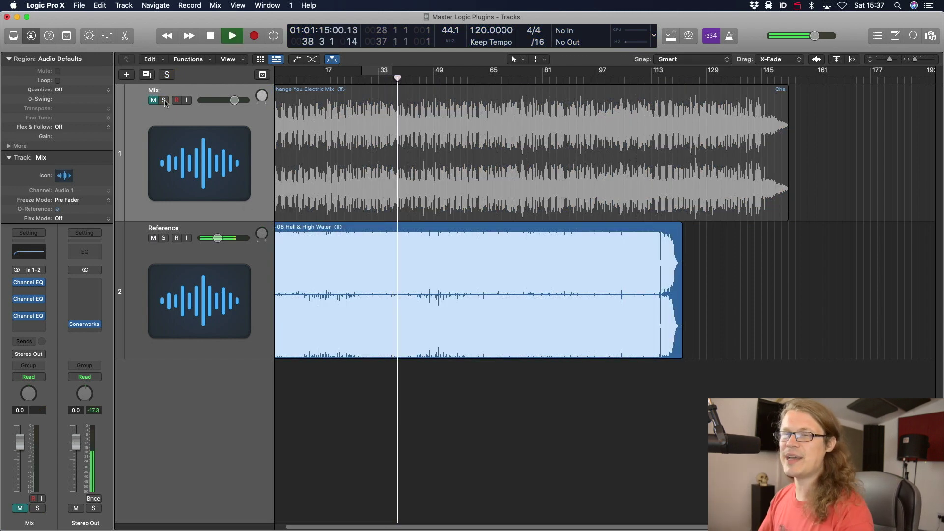
pyautogui.click(164, 101)
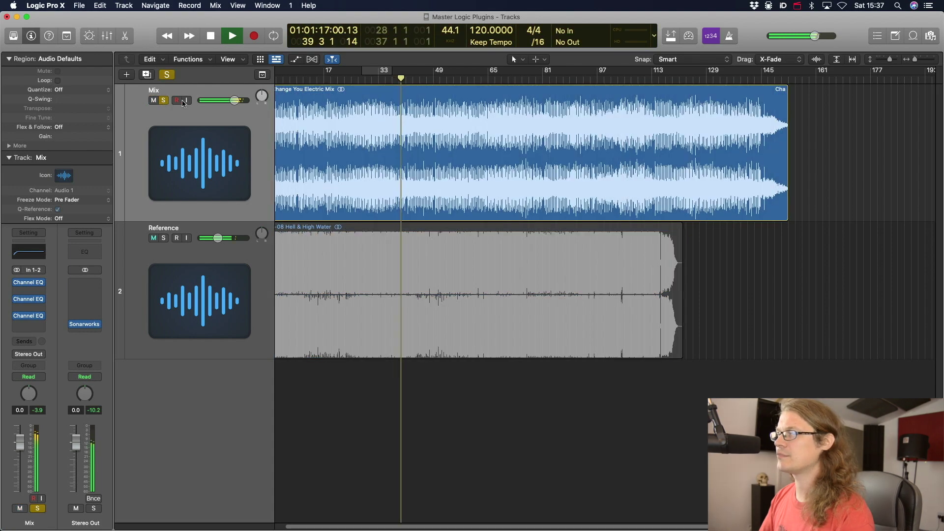
pyautogui.click(163, 101)
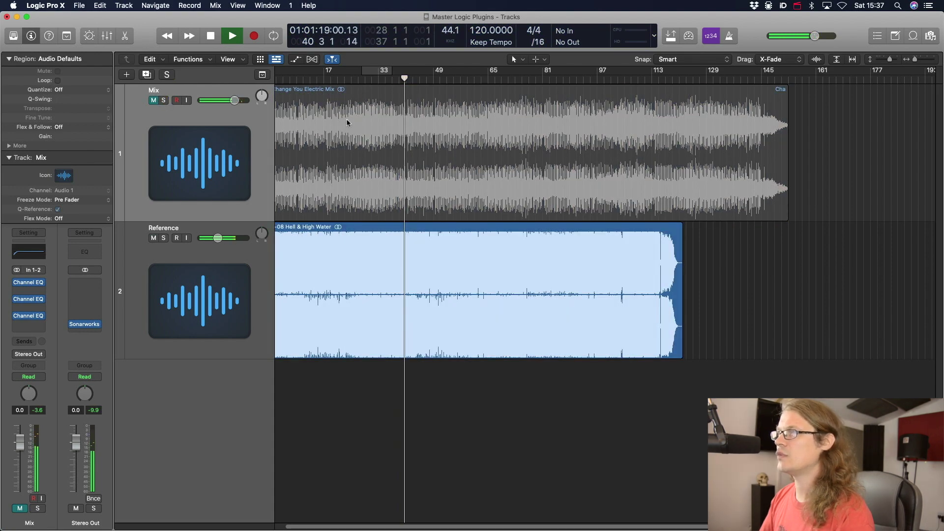
pyautogui.press('space')
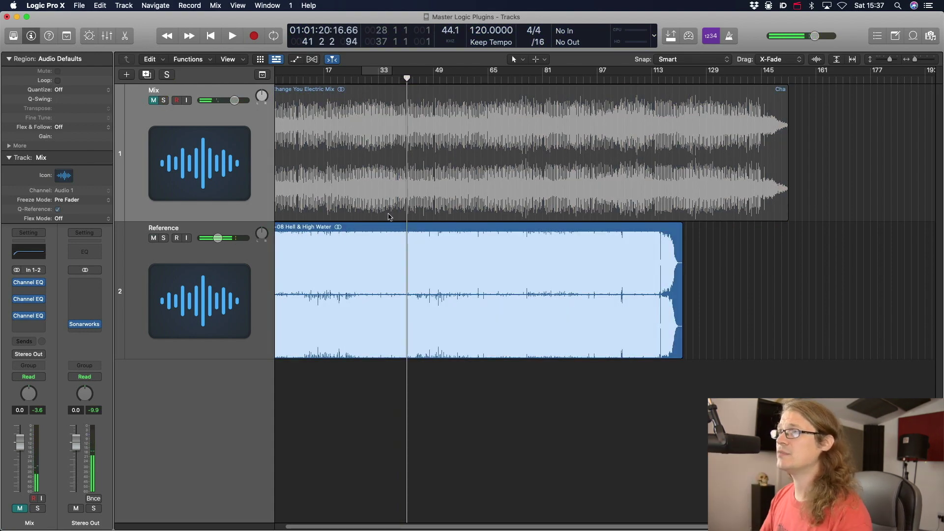
# Step: Solo the Mix and add a +5.1 dB high shelf at 4420 Hz in the Mid Only EQ, checking it in playback
pyautogui.click(165, 101)
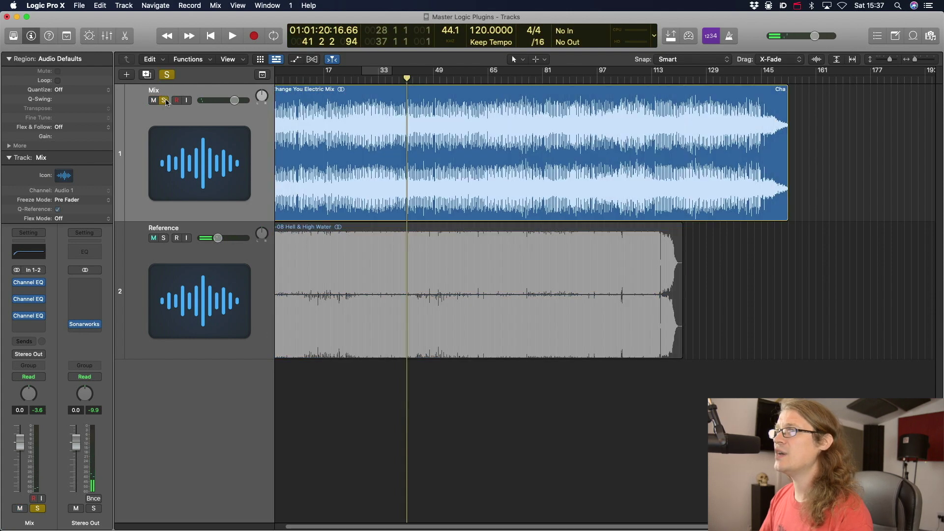
pyautogui.click(182, 118)
pyautogui.click(30, 302)
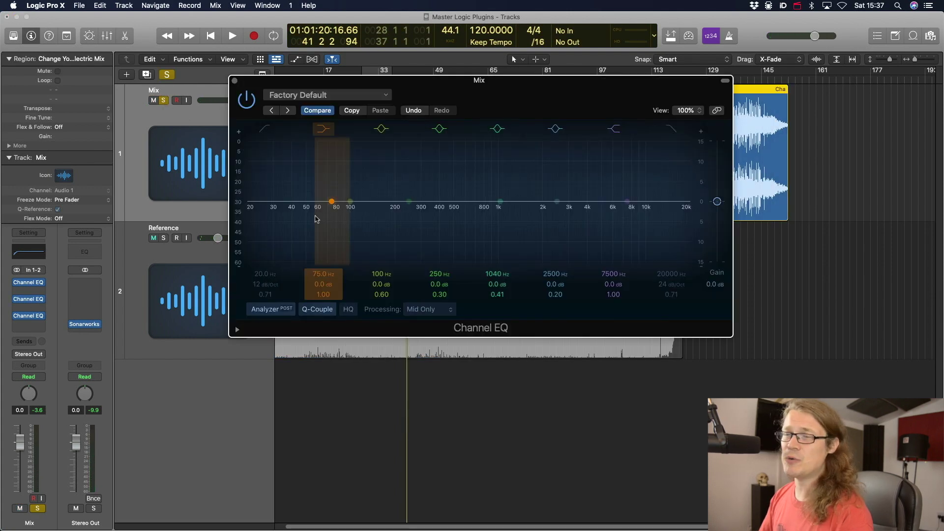
pyautogui.moveTo(627, 201); pyautogui.dragTo(595, 193)
pyautogui.press('space')
pyautogui.press('space')
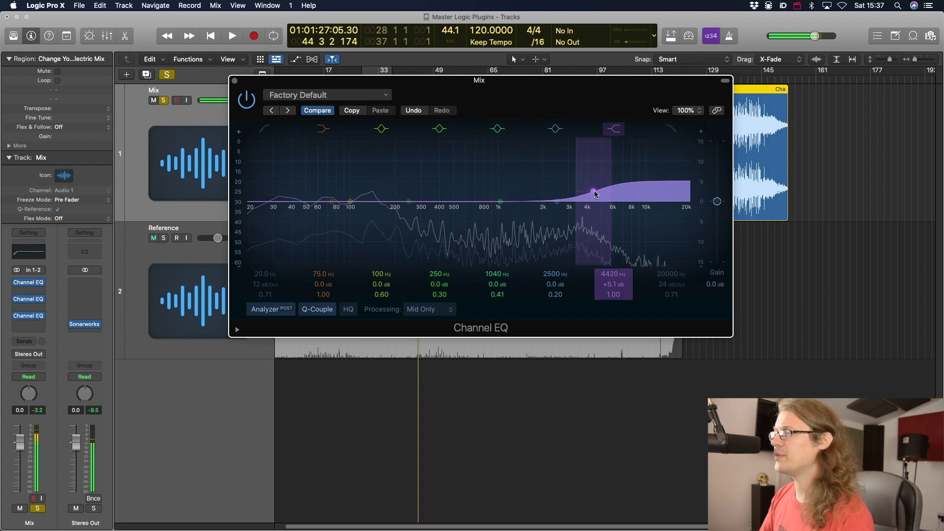
pyautogui.click(234, 81)
# Step: While playing the mix, boost the upper-mid bell in the Side Only EQ by 5.0 dB at 2220 Hz with a Q of 0.64
pyautogui.click(31, 318)
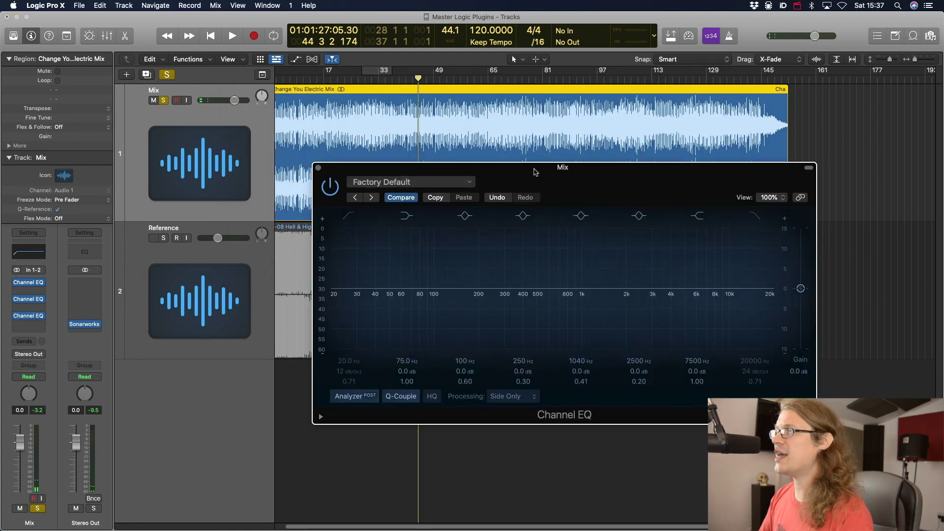
pyautogui.press('space')
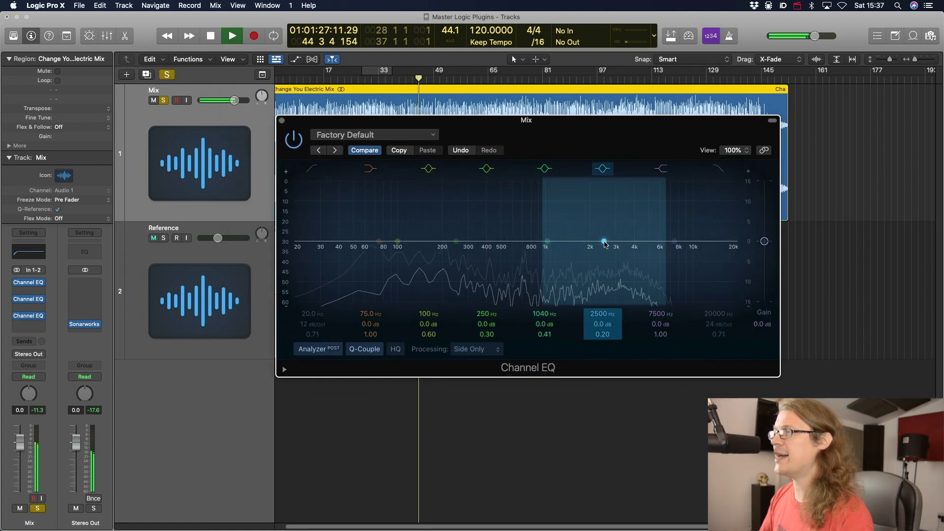
pyautogui.moveTo(604, 242); pyautogui.dragTo(610, 230)
pyautogui.moveTo(610, 333); pyautogui.dragTo(610, 317)
pyautogui.moveTo(610, 229)
pyautogui.mouseDown()
pyautogui.moveTo(626, 180)
pyautogui.moveTo(590, 182)
pyautogui.moveTo(597, 219)
pyautogui.mouseUp()
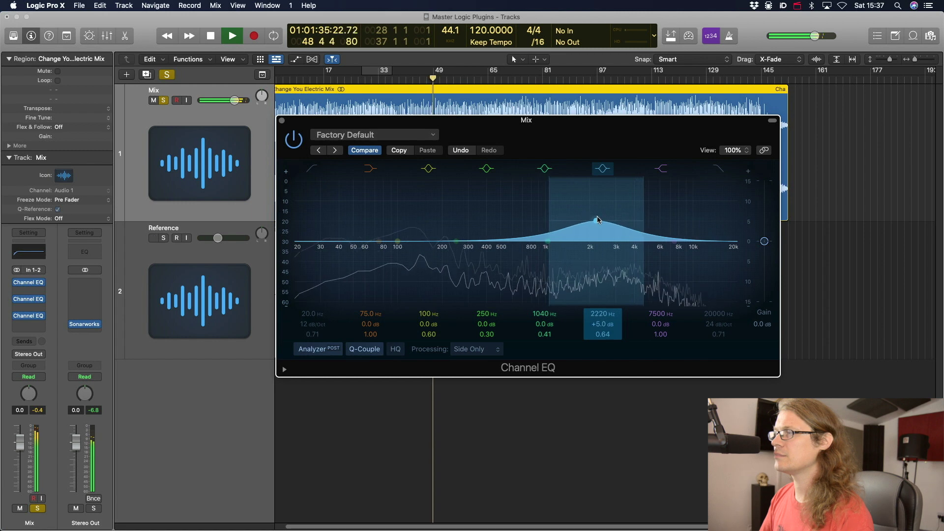
# Step: Audition the Side Only bell boost switched off and back on, stop playback and close the EQ window
pyautogui.click(603, 171)
pyautogui.click(603, 170)
pyautogui.press('space')
pyautogui.click(283, 121)
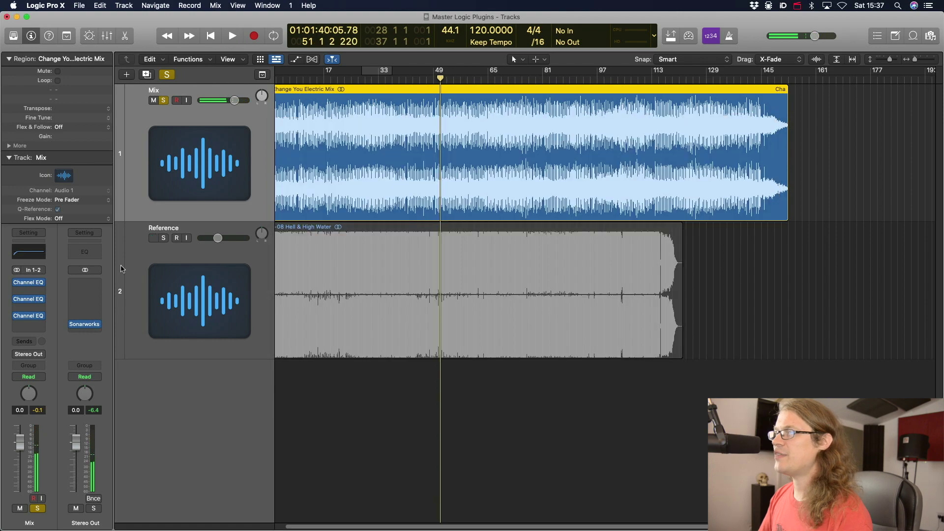
# Step: Add a +2.1 dB bell at 2320 Hz with a Q of 0.20 in the Mid Only EQ, comparing it off and on during playback
pyautogui.click(31, 300)
pyautogui.moveTo(556, 201)
pyautogui.mouseDown()
pyautogui.moveTo(524, 196)
pyautogui.moveTo(551, 191)
pyautogui.mouseUp()
pyautogui.press('space')
pyautogui.click(556, 130)
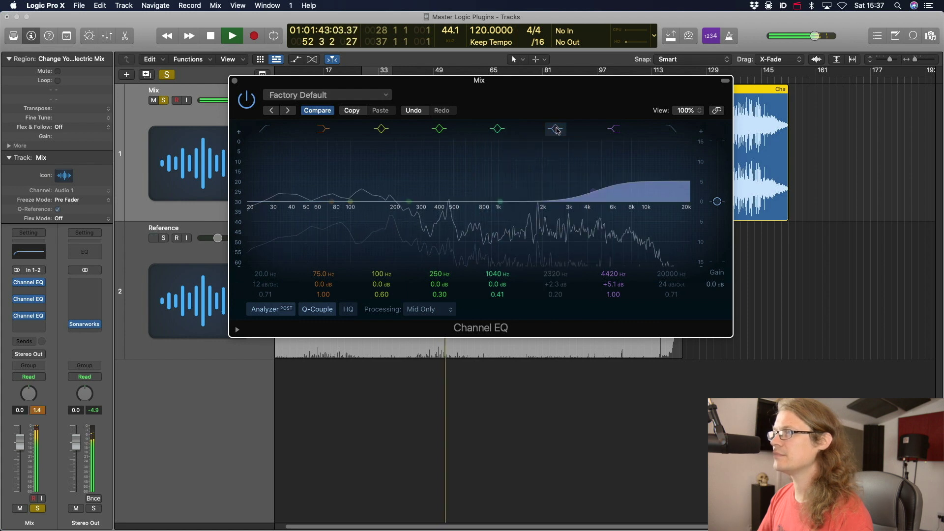
pyautogui.click(557, 130)
pyautogui.moveTo(551, 192); pyautogui.dragTo(552, 193)
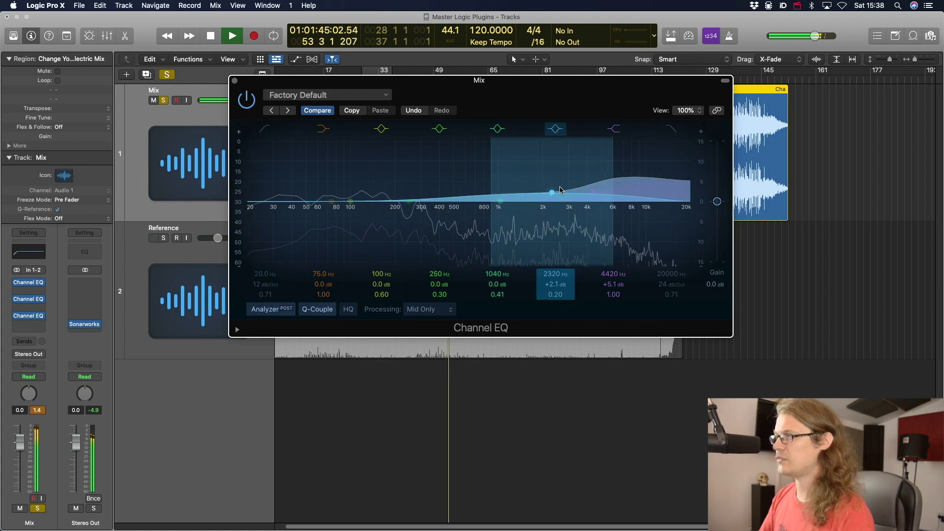
pyautogui.press('space')
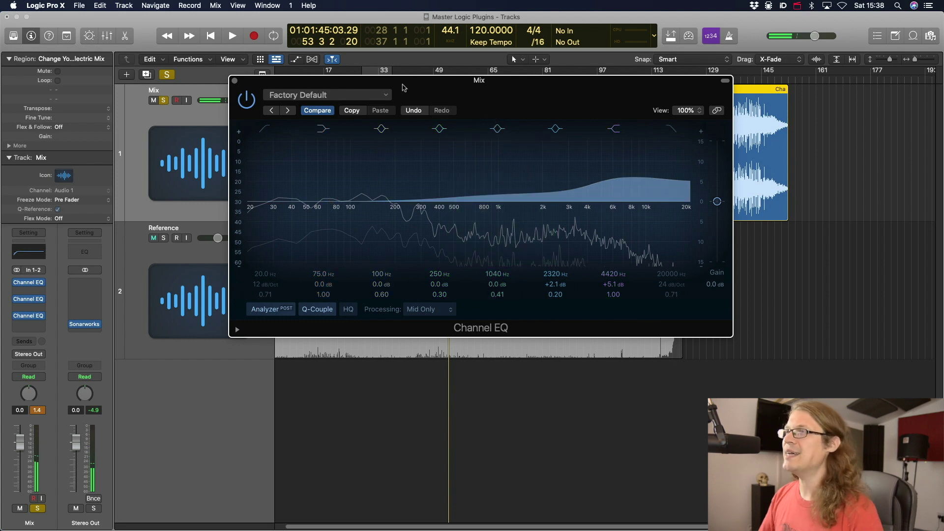
pyautogui.press('super+w')
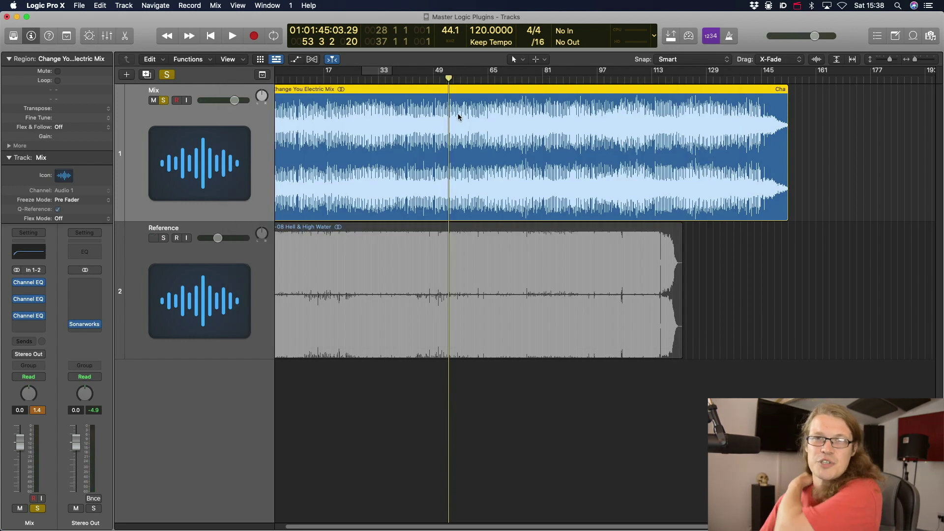
pyautogui.hscroll(-2, 534, 172)
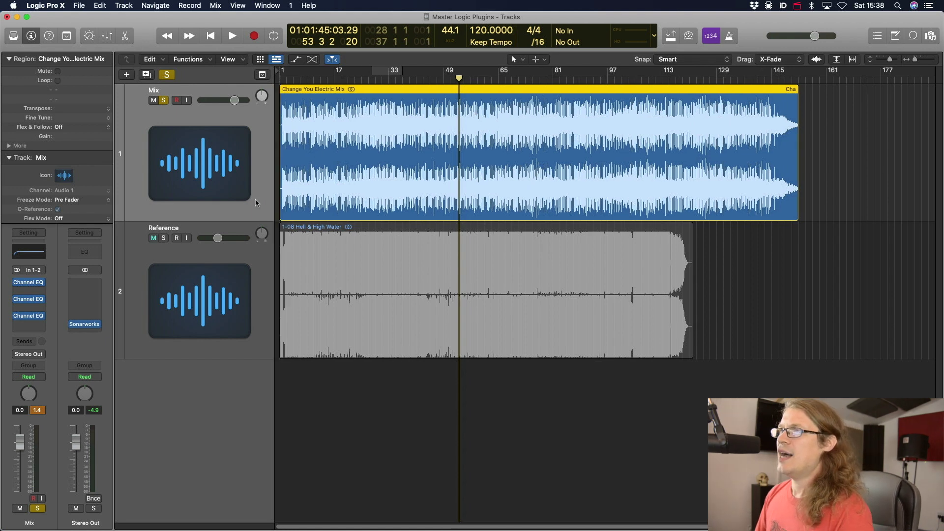
# Step: Insert Logic's Limiter in the Mix channel strip directly after the first Channel EQ
pyautogui.click(333, 82)
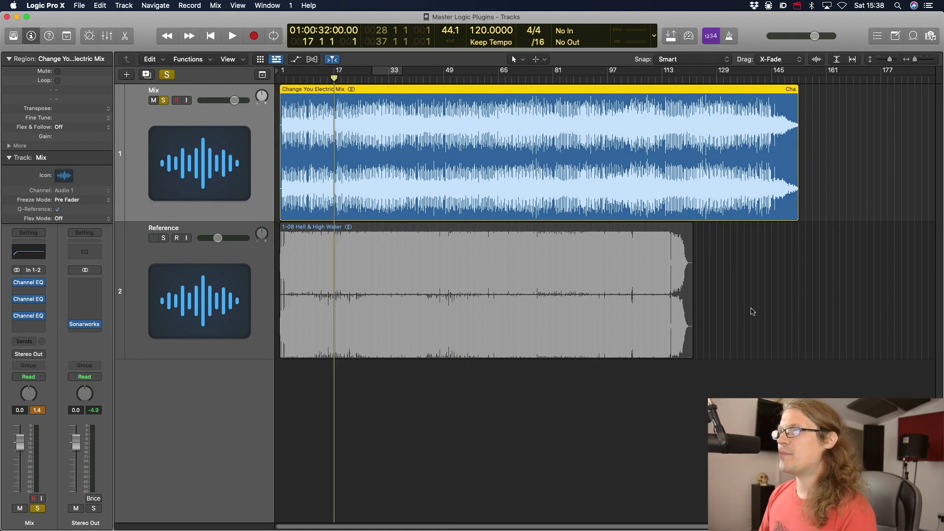
pyautogui.click(752, 312)
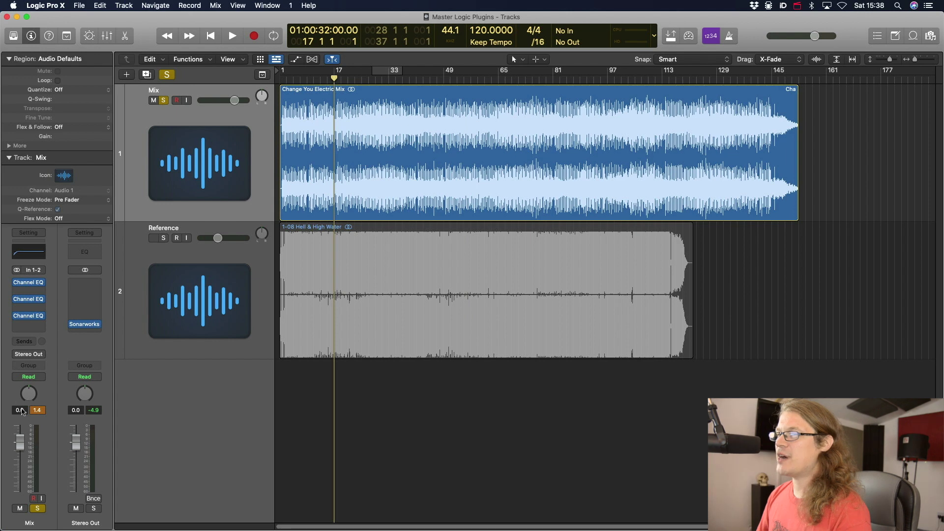
pyautogui.click(28, 290)
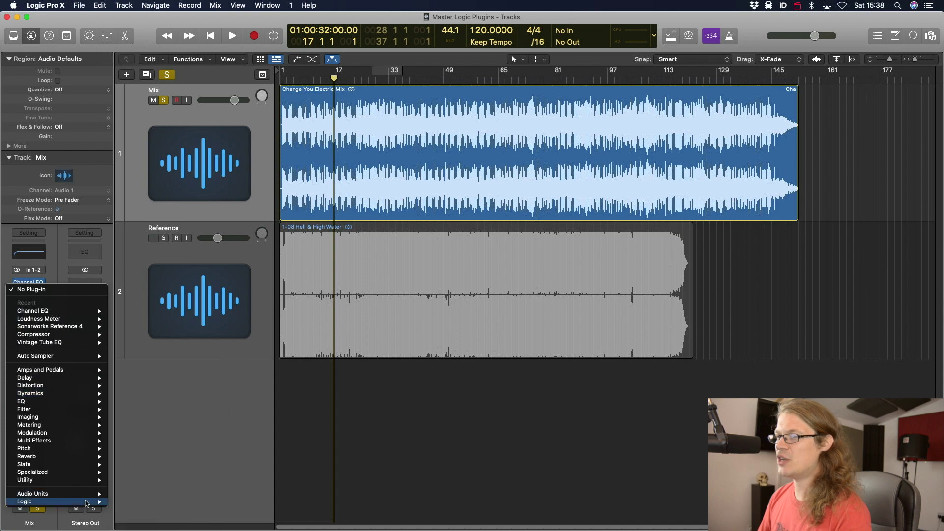
pyautogui.moveTo(86, 501)
pyautogui.moveTo(151, 447)
pyautogui.moveTo(256, 488)
pyautogui.click(294, 483)
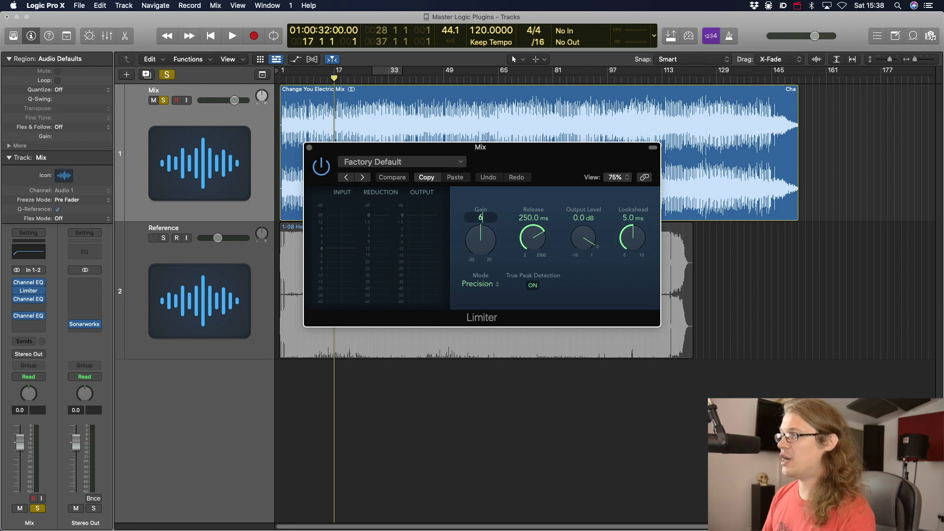
# Step: Set the Limiter's gain to +6.0 dB and its output level to -6.0 dB
pyautogui.write('6')
pyautogui.press('Return')
pyautogui.write('-6')
pyautogui.press('Return')
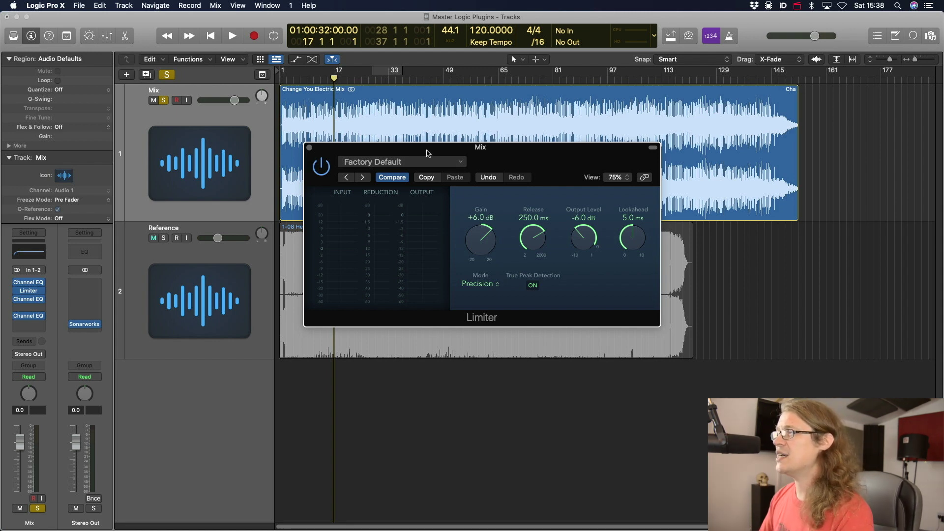
pyautogui.moveTo(426, 150); pyautogui.dragTo(433, 146)
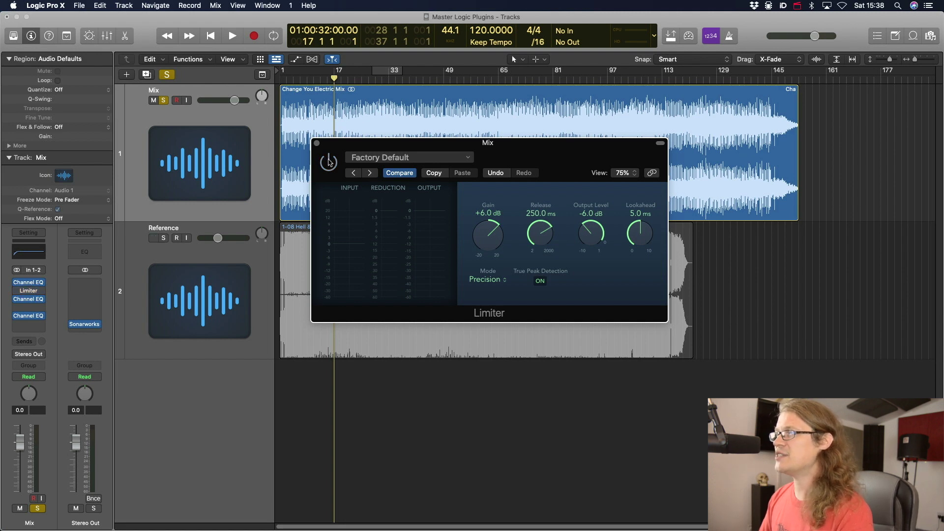
# Step: Play the Mix in a cycle from bar 28 and compare the Limiter bypassed and active
pyautogui.click(379, 76)
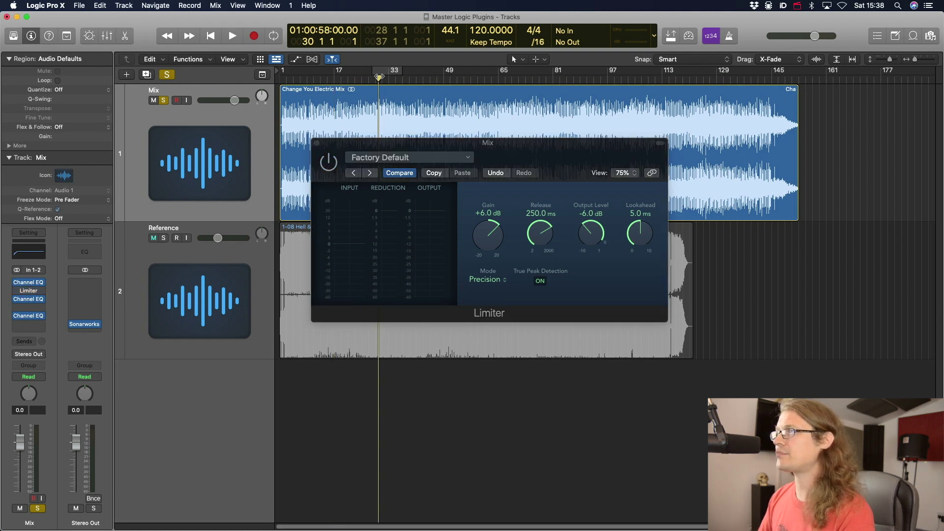
pyautogui.press('c')
pyautogui.press('space')
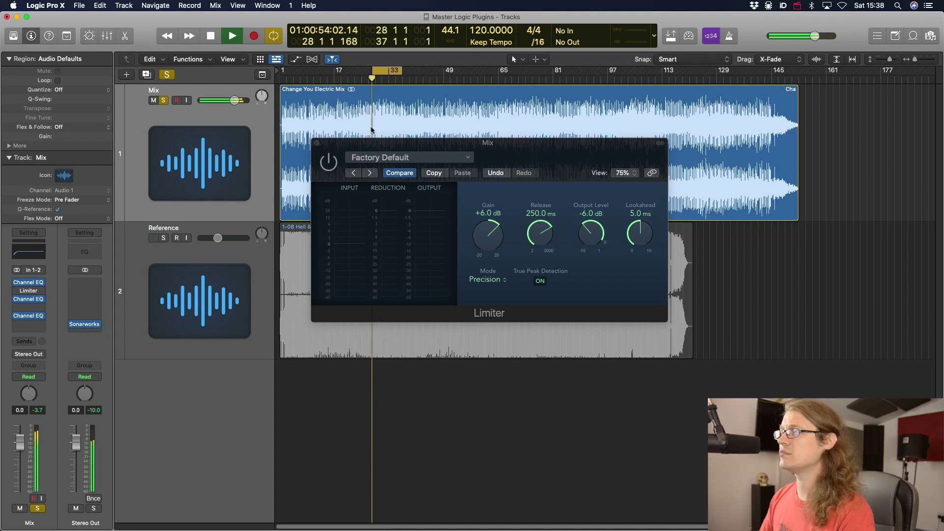
pyautogui.click(328, 162)
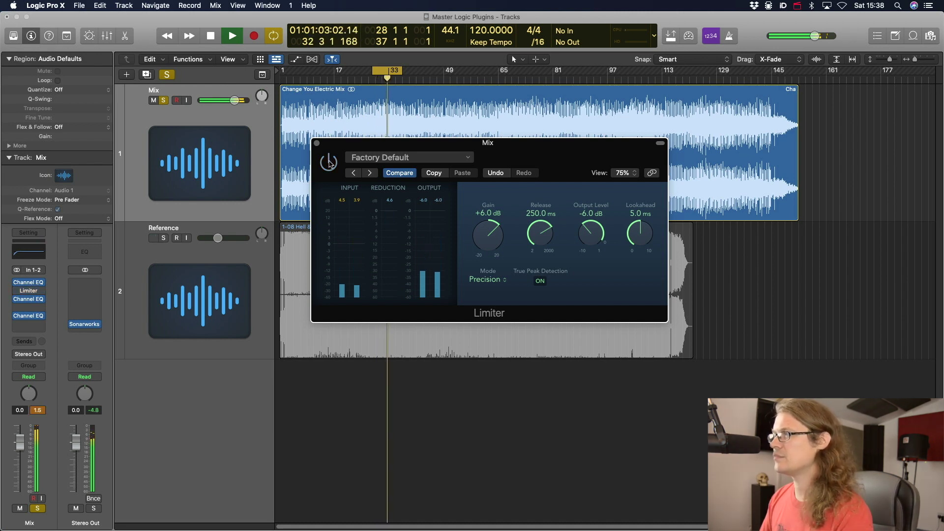
# Step: Shorten the Limiter's release to 20.0 ms, compare it bypassed and active, and close its window after stopping playback
pyautogui.moveTo(539, 233); pyautogui.dragTo(549, 290)
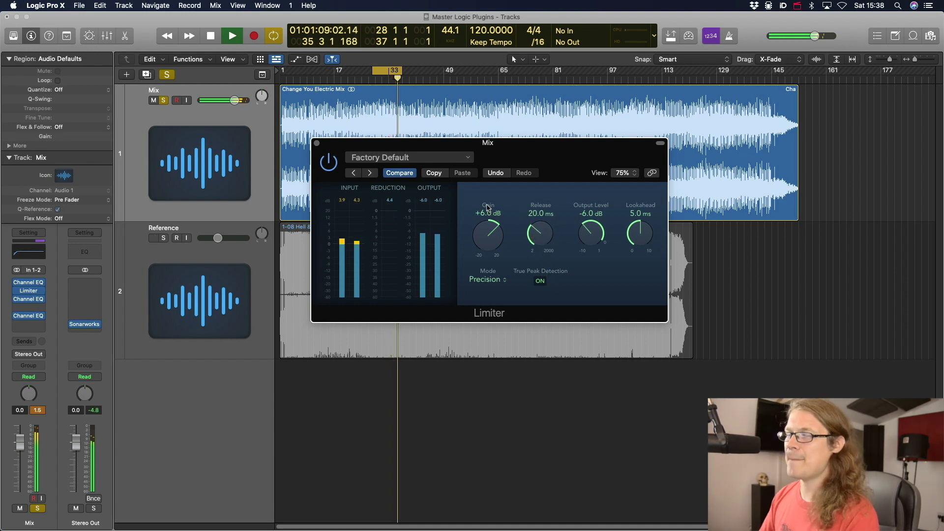
pyautogui.click(329, 165)
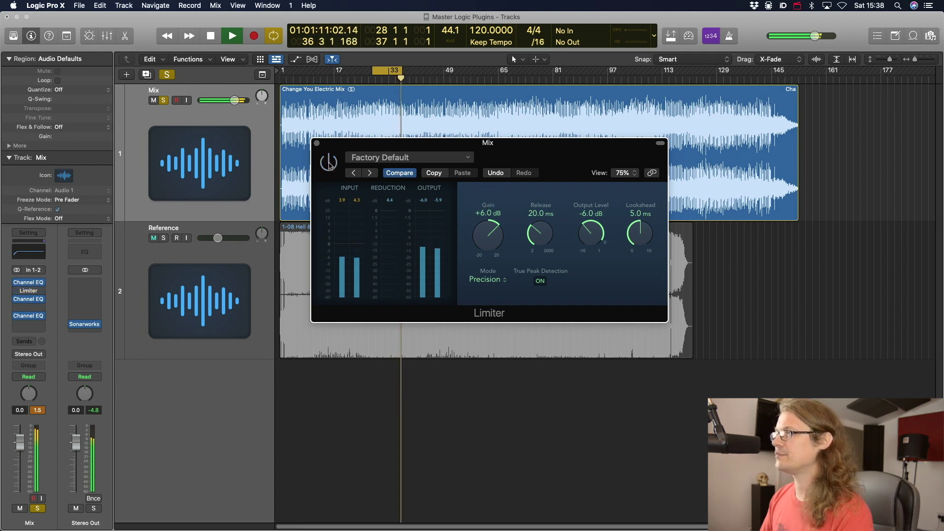
pyautogui.click(328, 163)
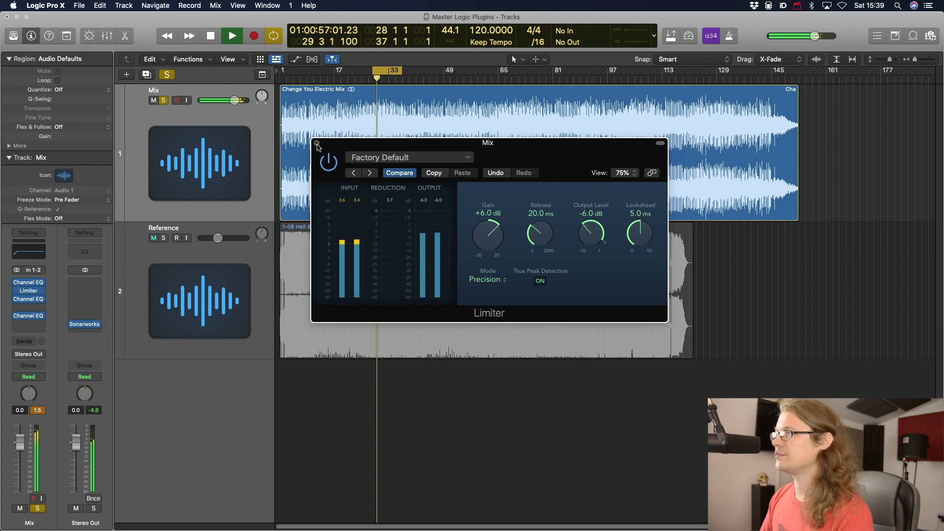
pyautogui.press('space')
pyautogui.click(317, 144)
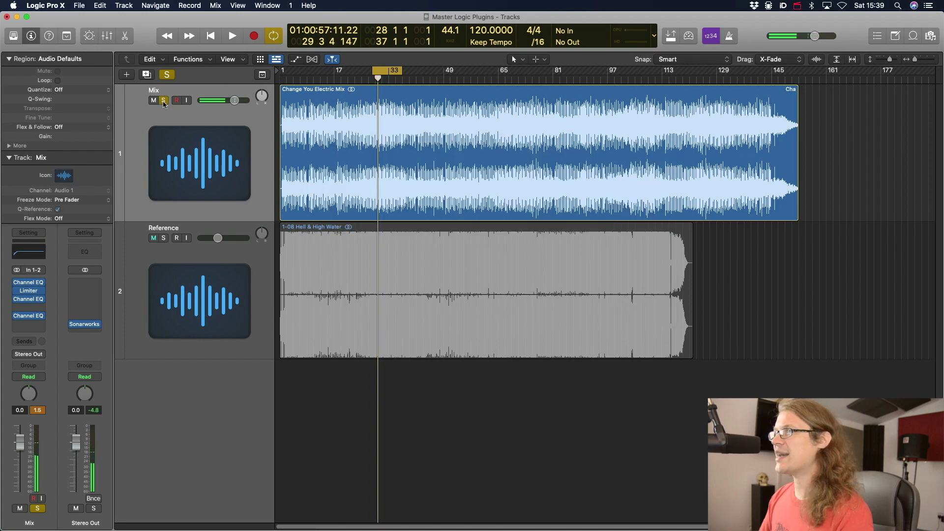
# Step: Unsolo the Mix and listen to the Reference track over the cycled section
pyautogui.click(163, 102)
pyautogui.press('space')
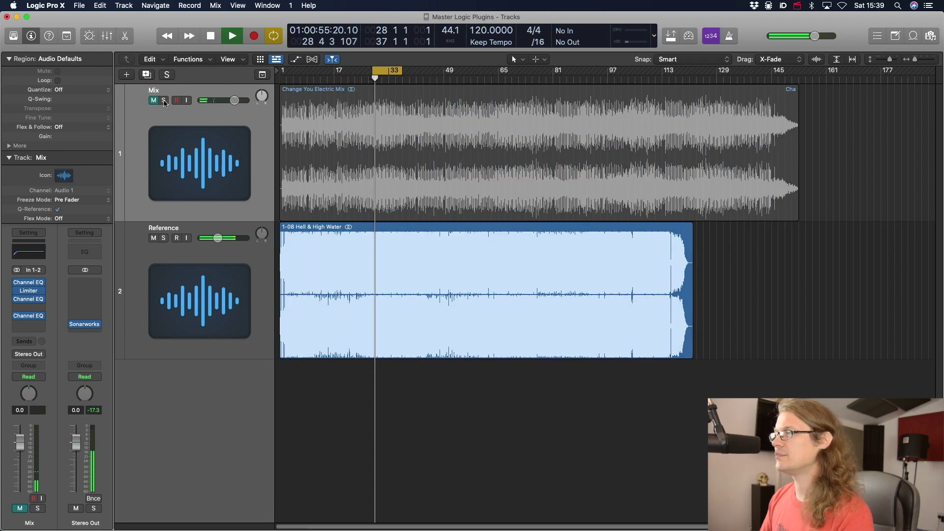
pyautogui.press('space')
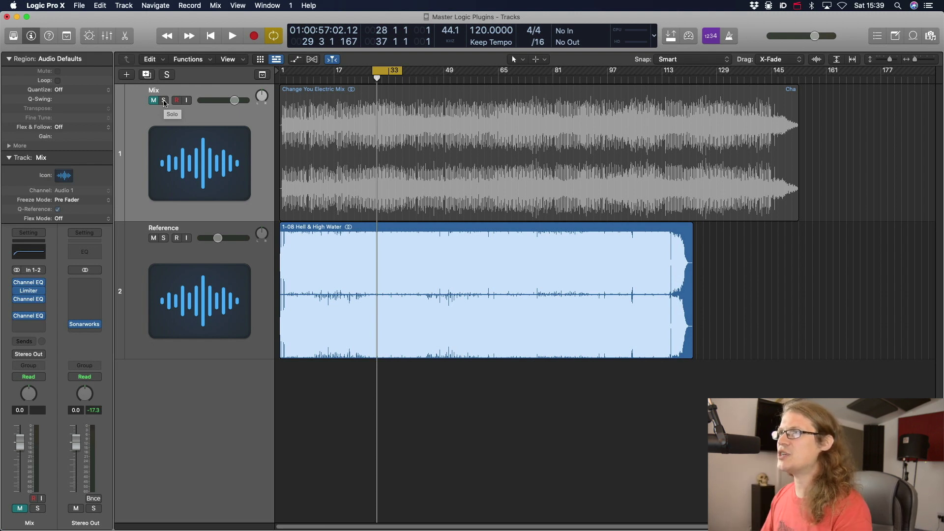
# Step: Insert a Compressor after the Side Only Channel EQ in the Mix channel strip
pyautogui.click(28, 316)
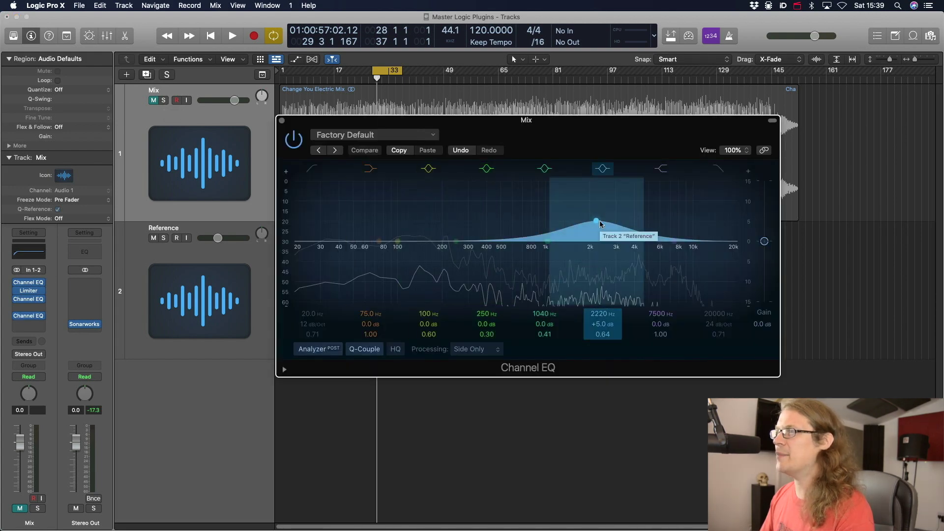
pyautogui.click(281, 120)
pyautogui.click(42, 317)
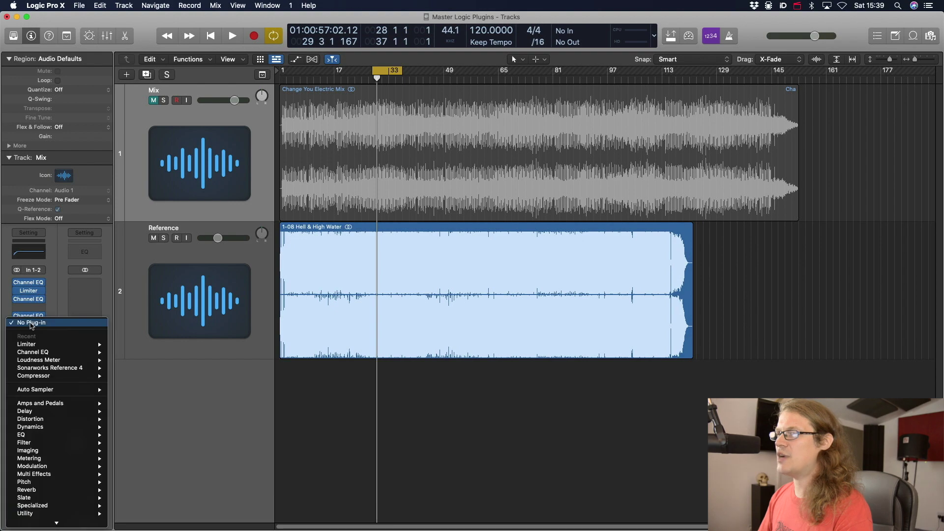
pyautogui.moveTo(72, 422)
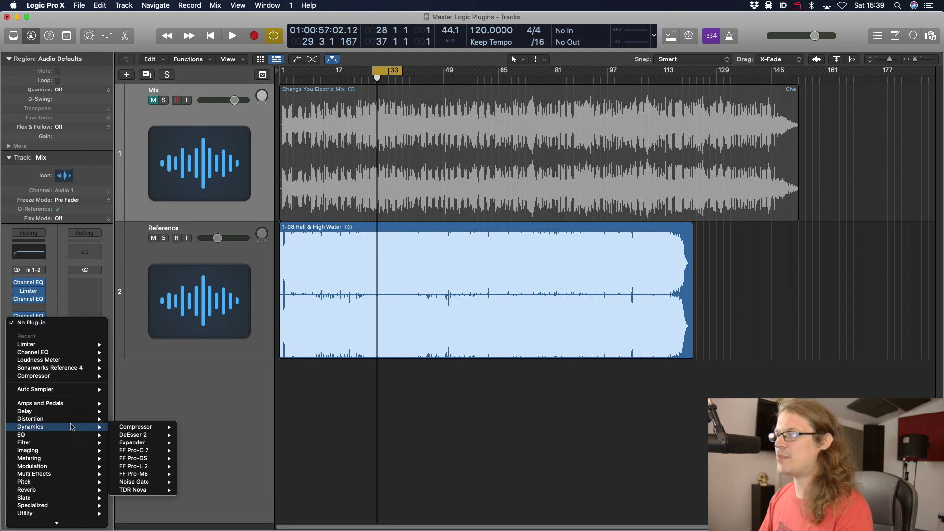
pyautogui.click(358, 265)
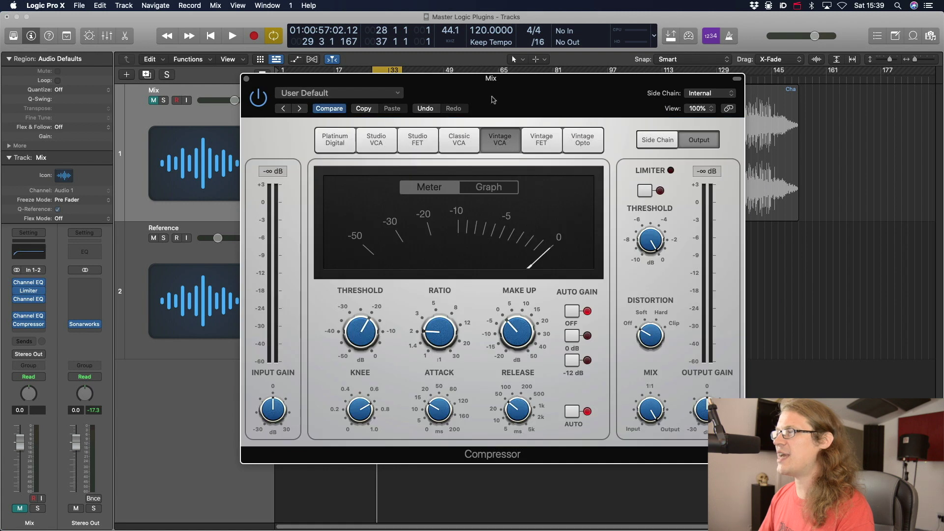
# Step: Set the Compressor's ratio to 1.0:1 and watch its Graph display while playing the soloed Mix
pyautogui.moveTo(444, 329)
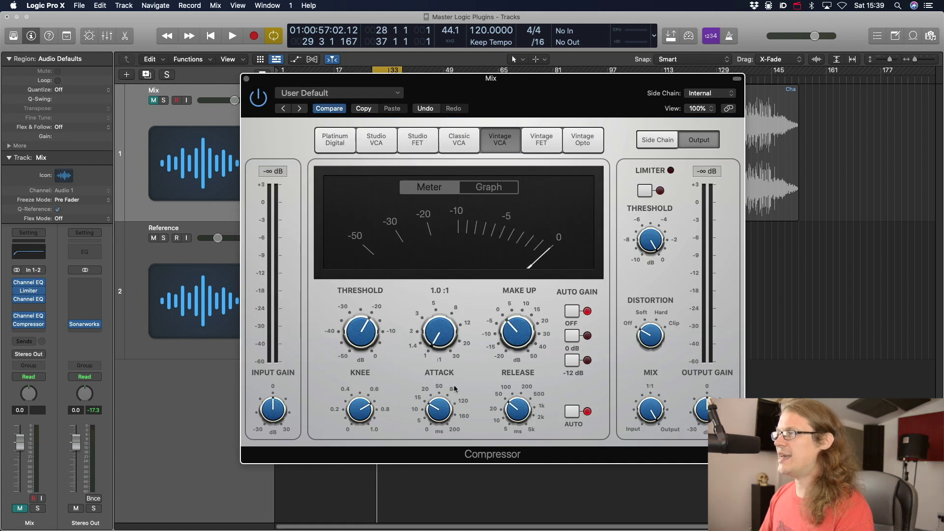
pyautogui.click(484, 190)
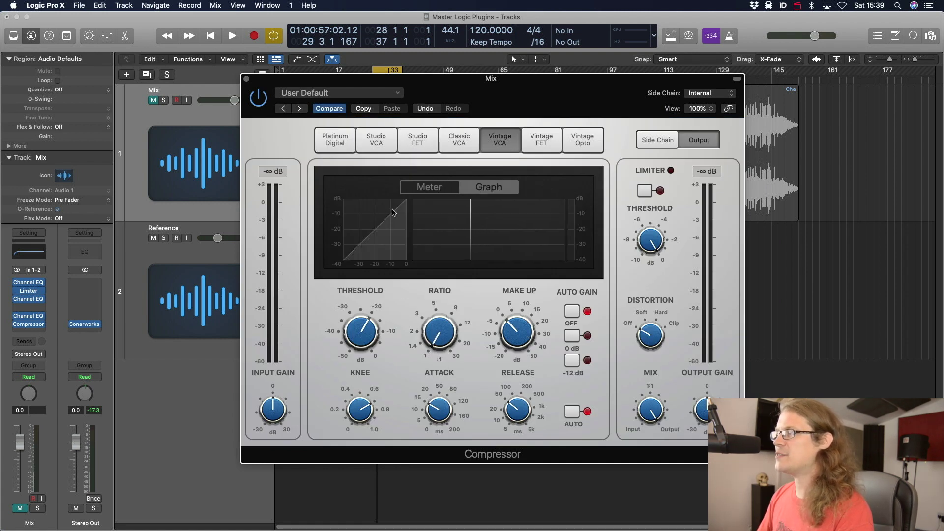
pyautogui.press('space')
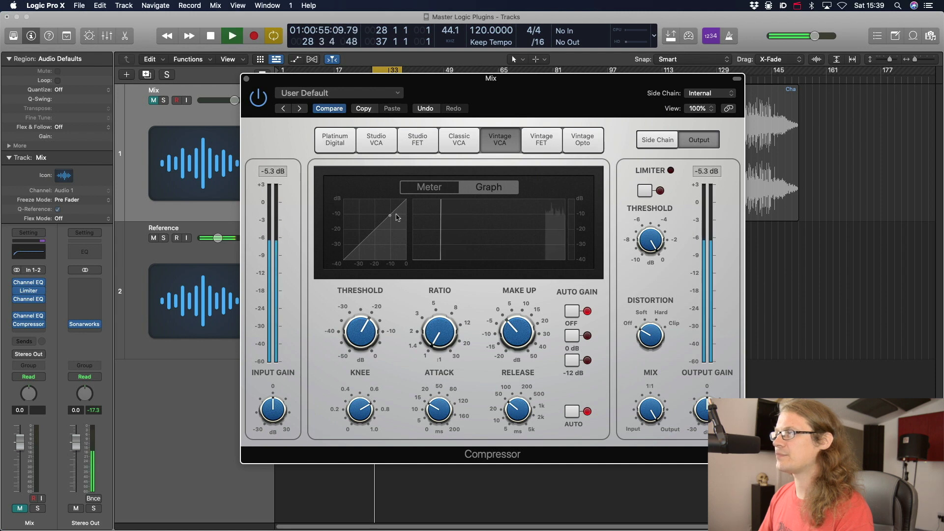
pyautogui.click(164, 101)
pyautogui.moveTo(493, 81); pyautogui.dragTo(509, 74)
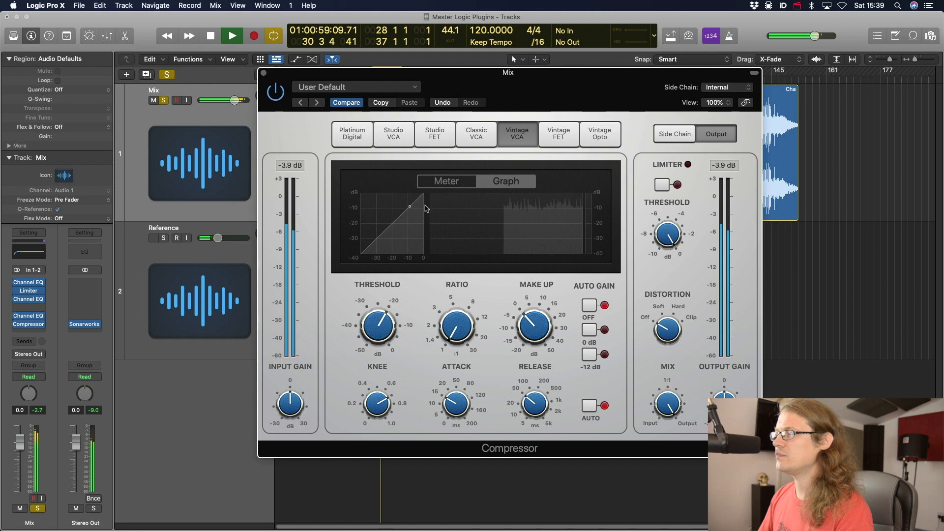
pyautogui.press('space')
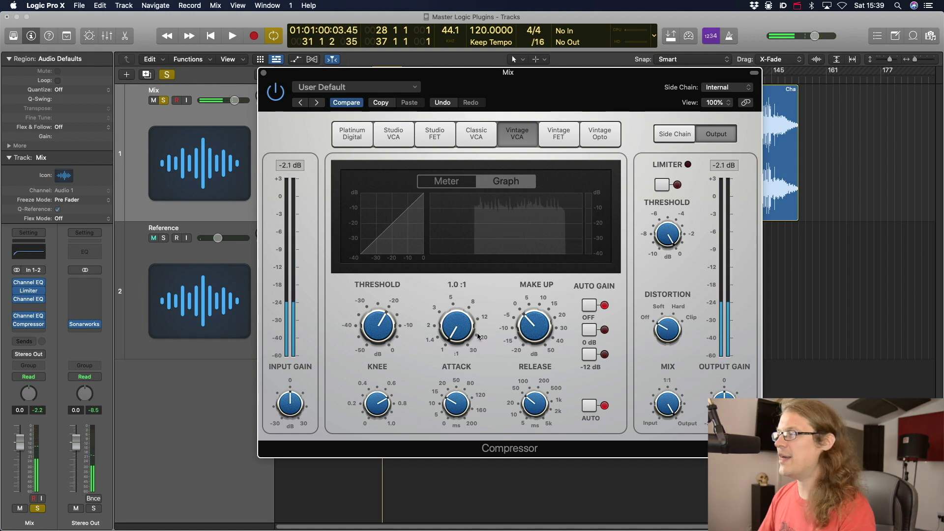
# Step: Lower the Compressor's threshold, set its ratio to 1.4:1, and compare it bypassed and active in playback
pyautogui.moveTo(391, 333); pyautogui.dragTo(384, 347)
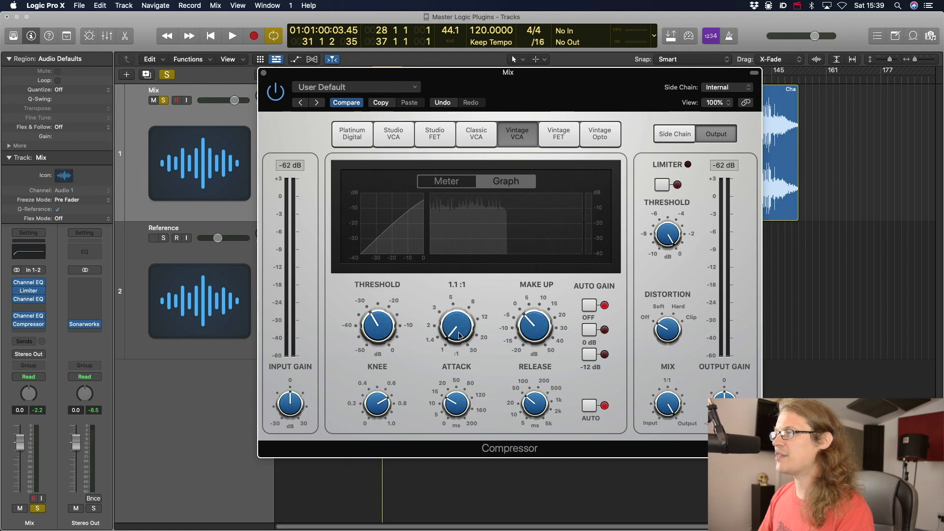
pyautogui.moveTo(459, 332); pyautogui.dragTo(458, 328)
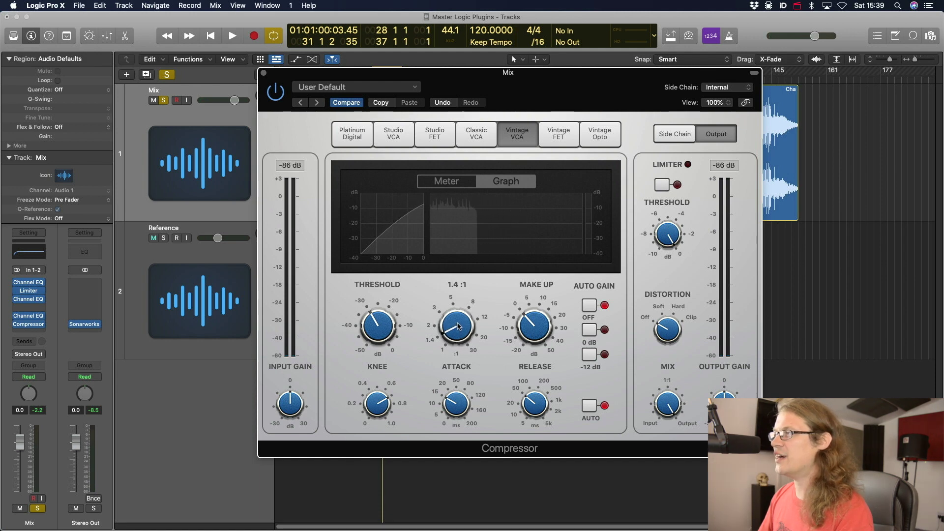
pyautogui.press('space')
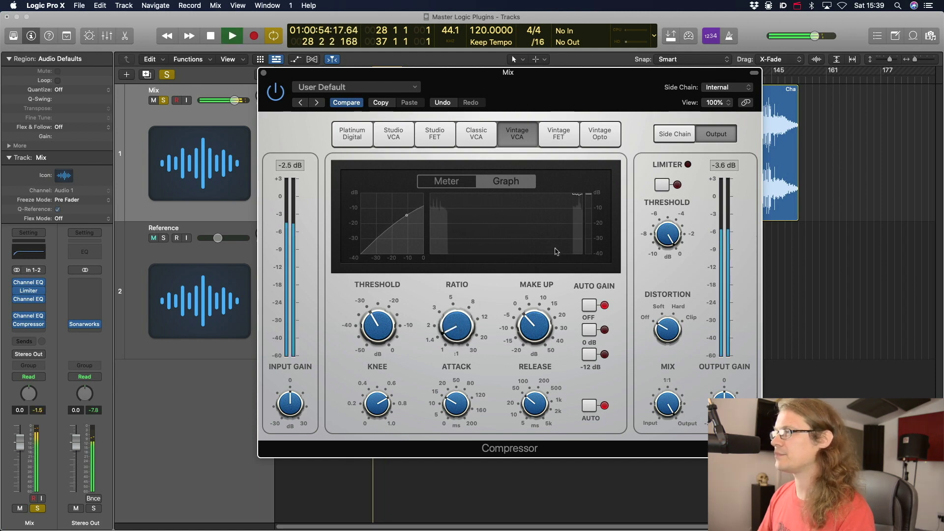
pyautogui.click(275, 92)
pyautogui.click(275, 91)
# Step: Stop playback and set the Compressor's attack to 200.0 ms
pyautogui.moveTo(457, 406)
pyautogui.press('space')
pyautogui.moveTo(456, 407); pyautogui.dragTo(458, 388)
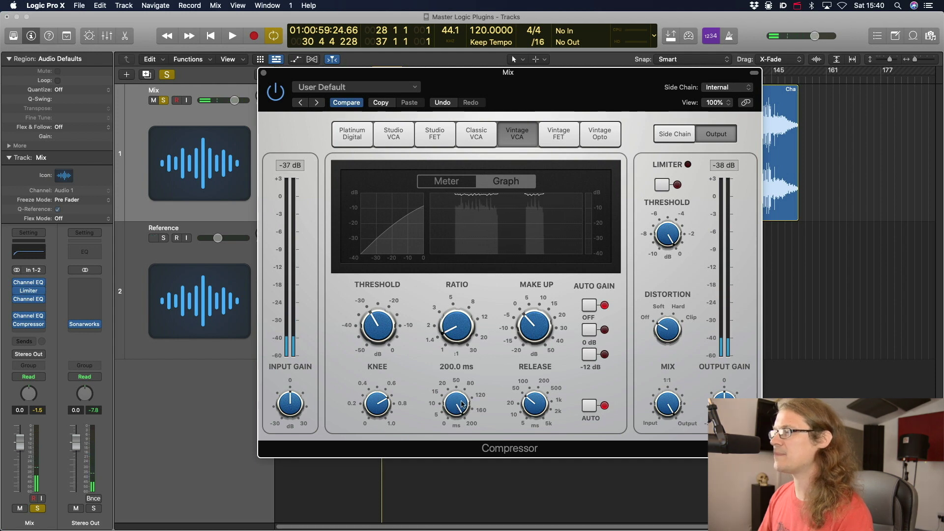
pyautogui.moveTo(566, 410)
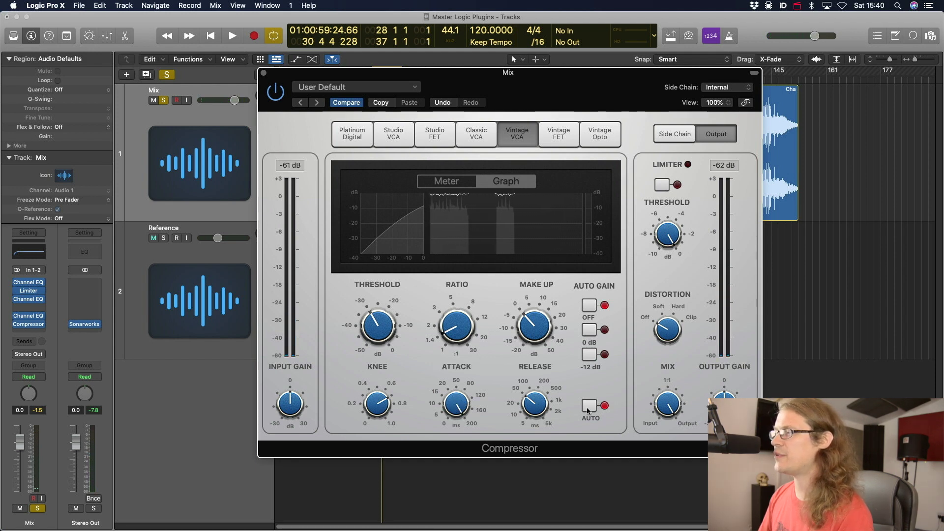
pyautogui.moveTo(560, 295)
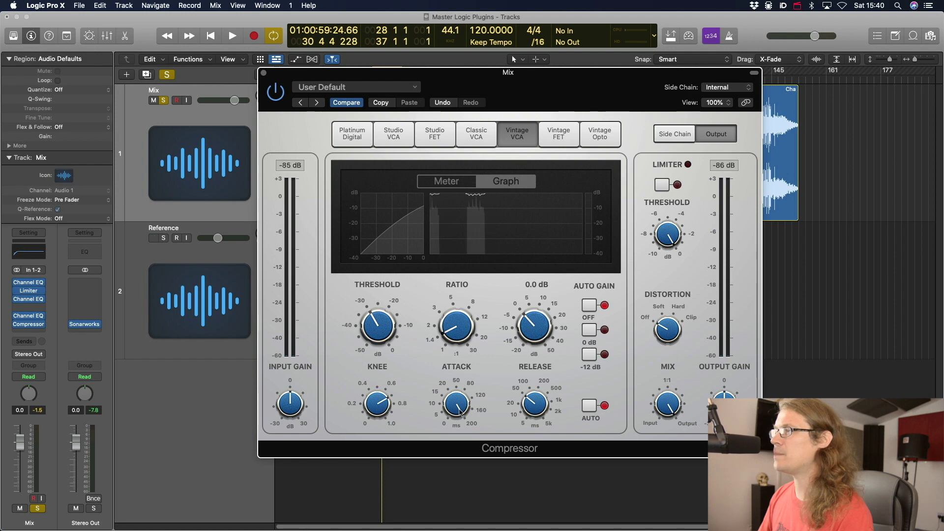
# Step: During playback, set the Compressor's threshold to -44.5 dB and make-up gain to 3.0 dB, comparing it bypassed and active
pyautogui.press('space')
pyautogui.moveTo(377, 319)
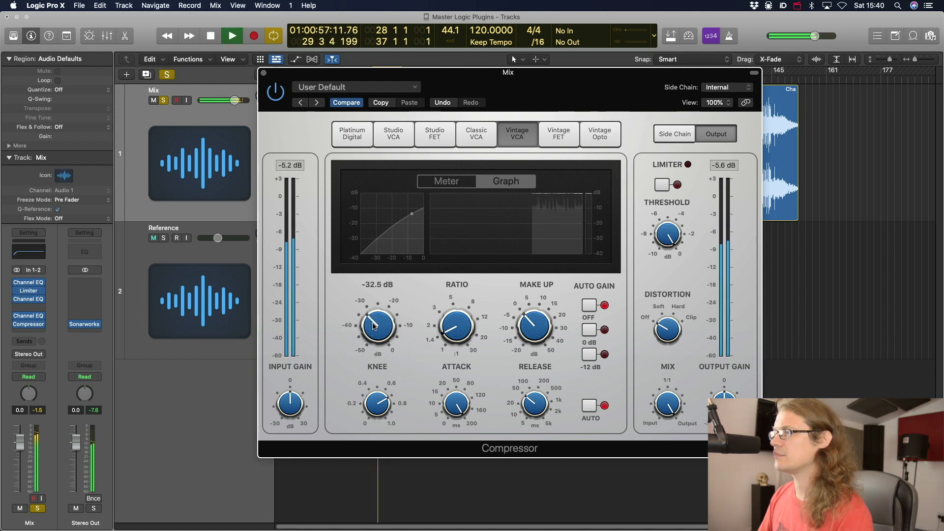
pyautogui.moveTo(371, 330); pyautogui.dragTo(374, 355)
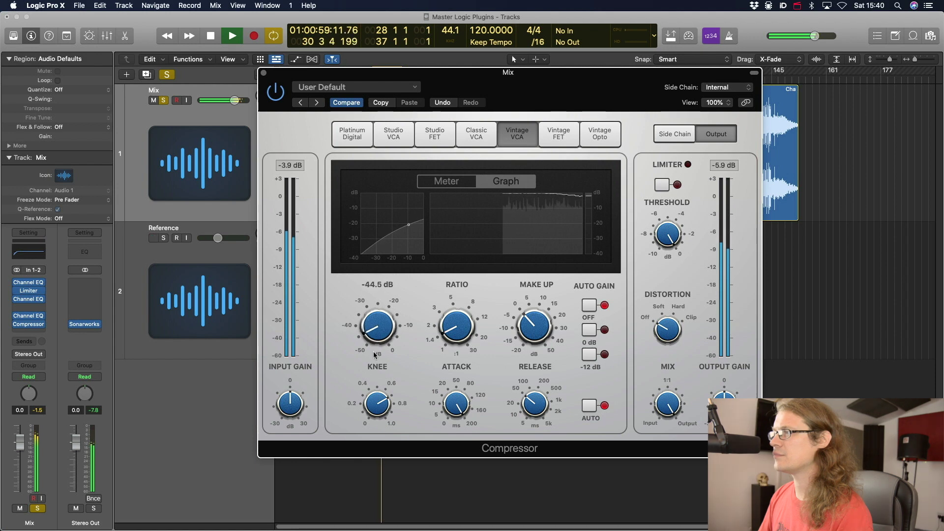
pyautogui.click(535, 322)
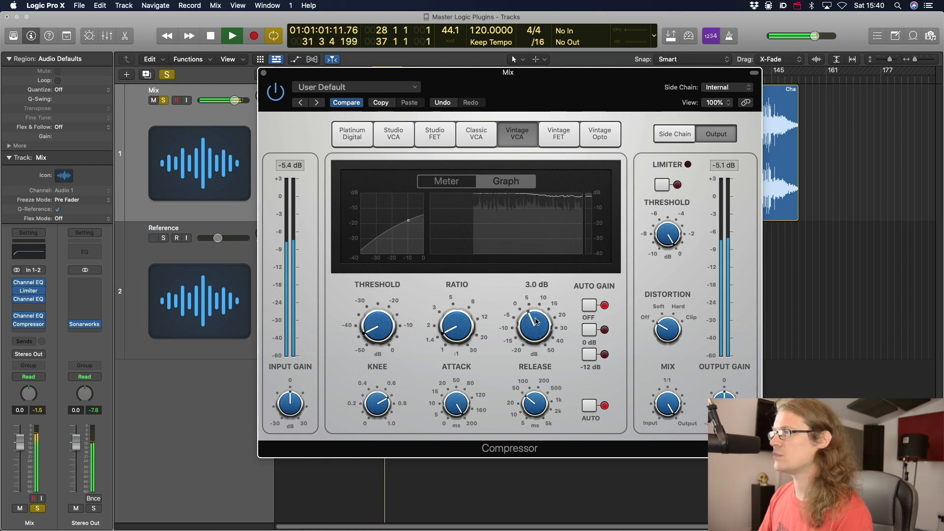
pyautogui.click(277, 96)
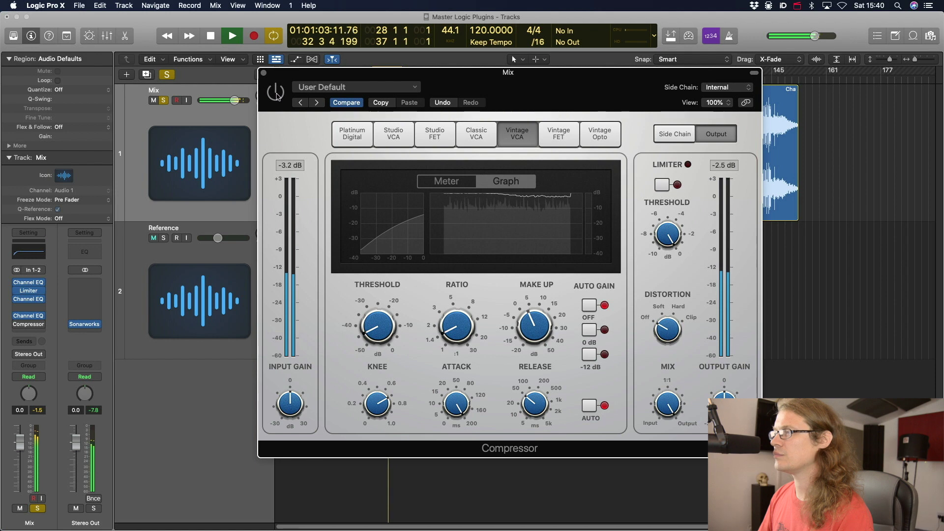
pyautogui.click(277, 95)
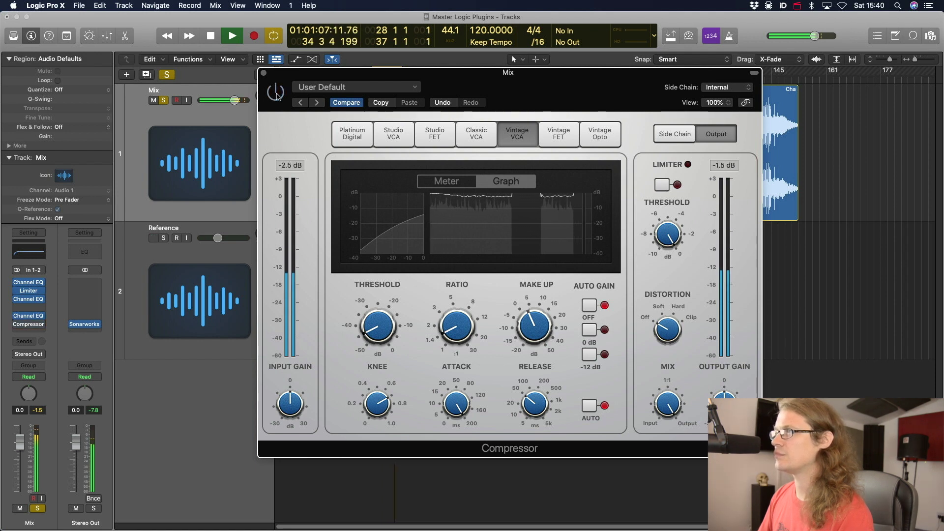
# Step: Stop playback, look at the Limiter's settings on the Mix track, and return to the Compressor
pyautogui.press('space')
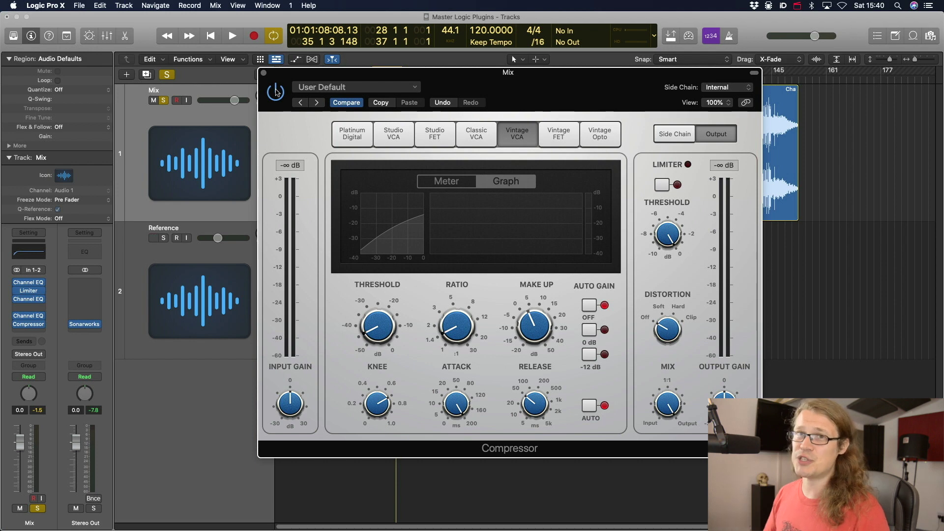
pyautogui.click(28, 291)
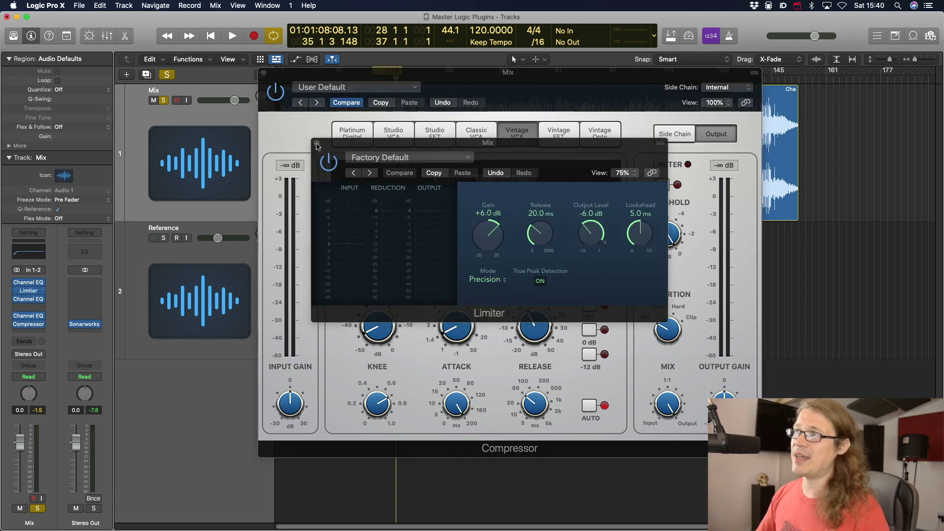
pyautogui.click(317, 145)
pyautogui.click(507, 73)
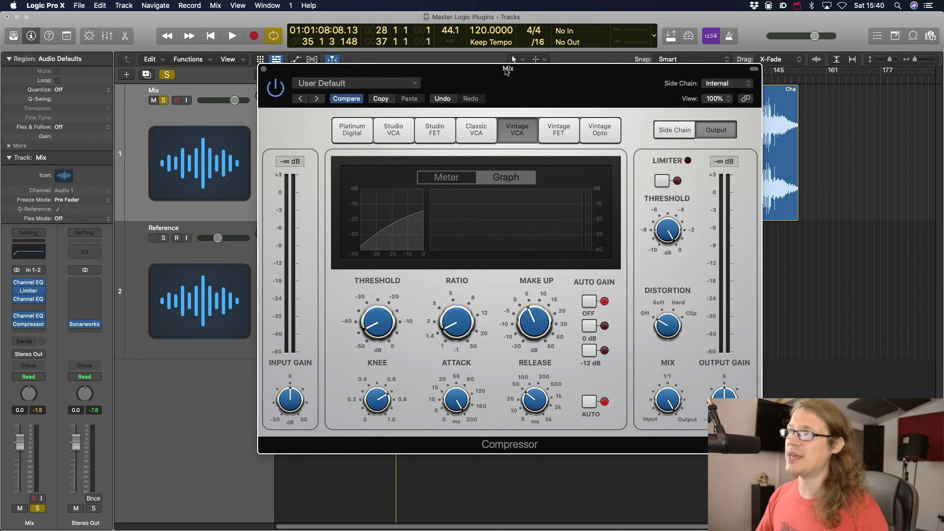
pyautogui.moveTo(509, 73); pyautogui.dragTo(526, 73)
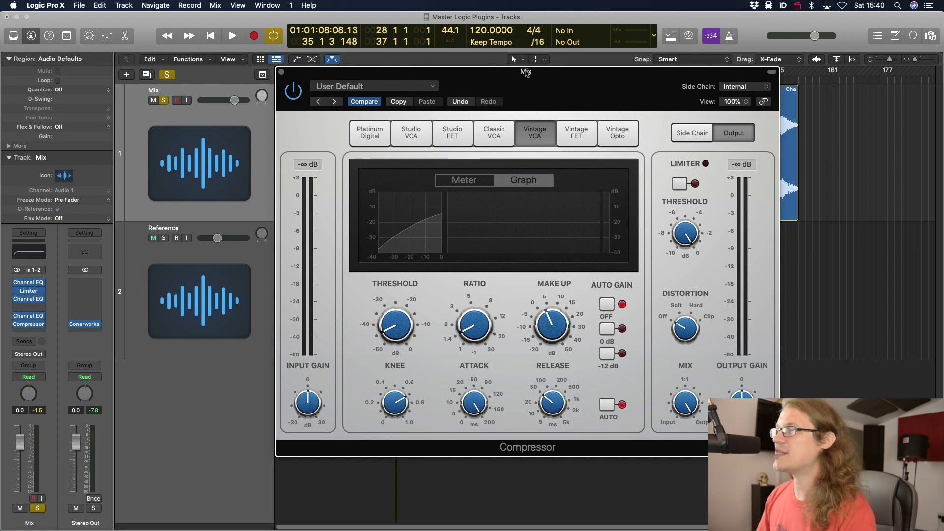
# Step: Set the Compressor's threshold to -50.0 dB during playback, compare it bypassed and active, and close its window
pyautogui.press('space')
pyautogui.moveTo(412, 331); pyautogui.dragTo(412, 339)
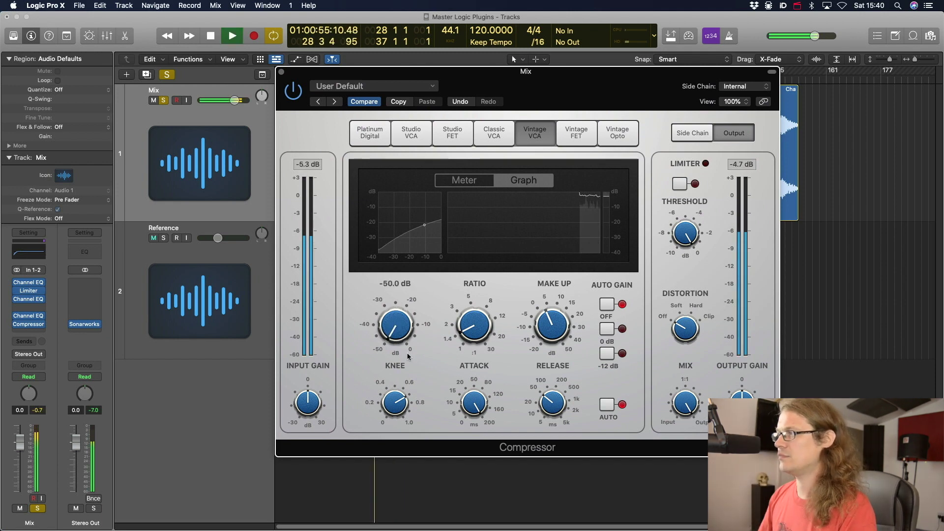
pyautogui.click(294, 91)
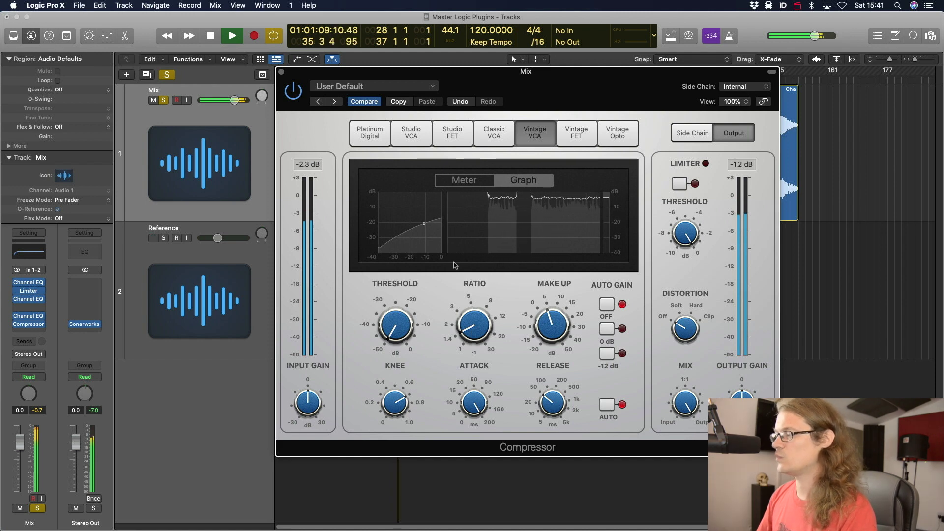
pyautogui.click(294, 95)
pyautogui.click(293, 95)
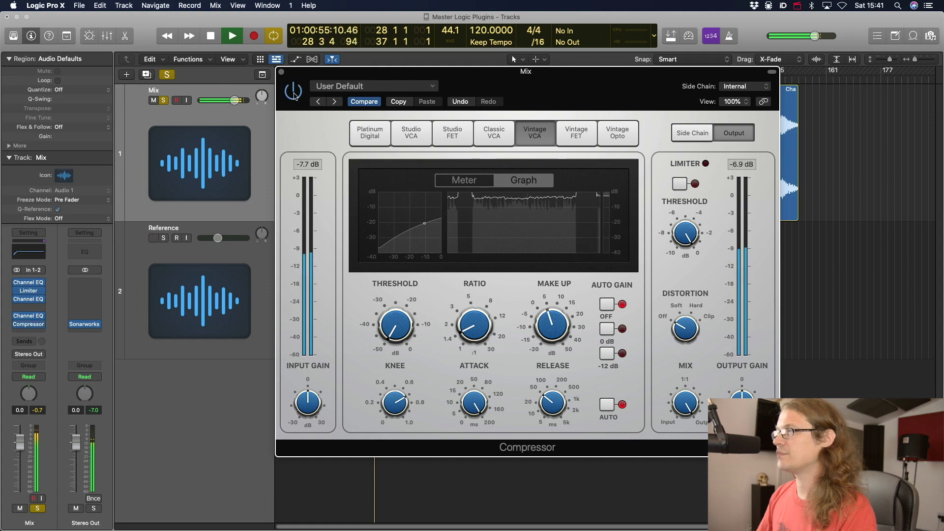
pyautogui.press('space')
pyautogui.click(282, 72)
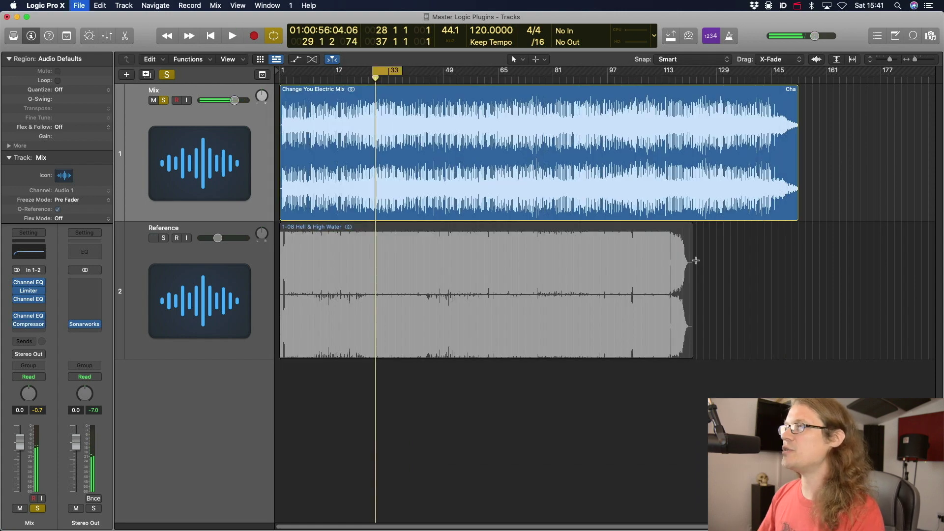
# Step: Look at the Side Only Channel EQ curve placed before the Compressor on the Mix track
pyautogui.press('super+Right')
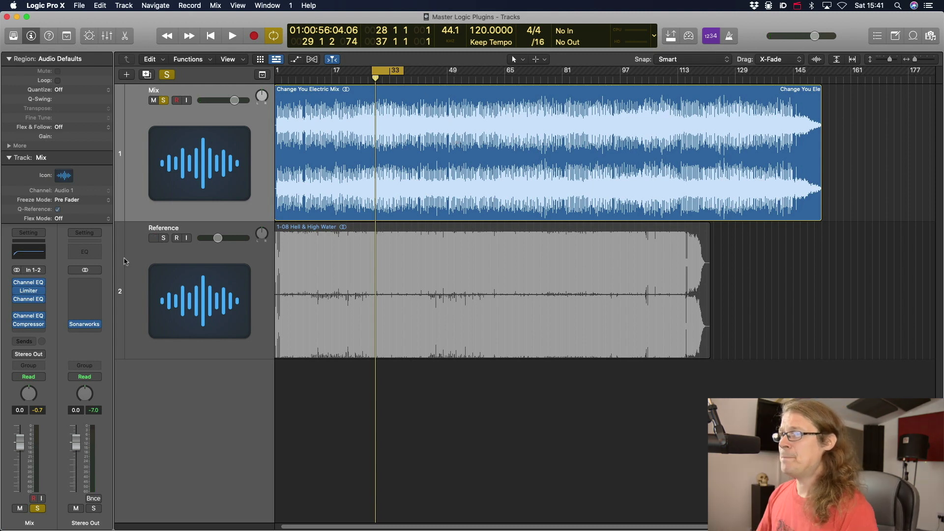
pyautogui.click(28, 315)
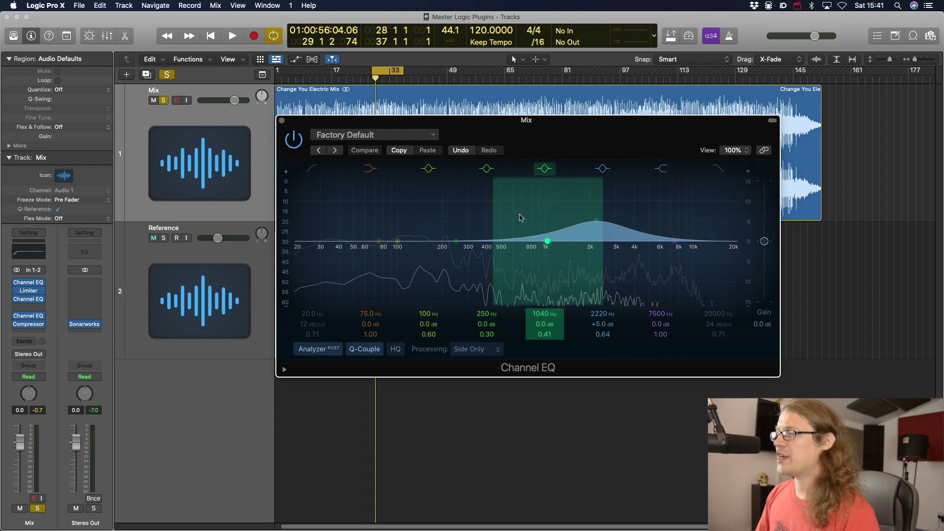
pyautogui.click(282, 121)
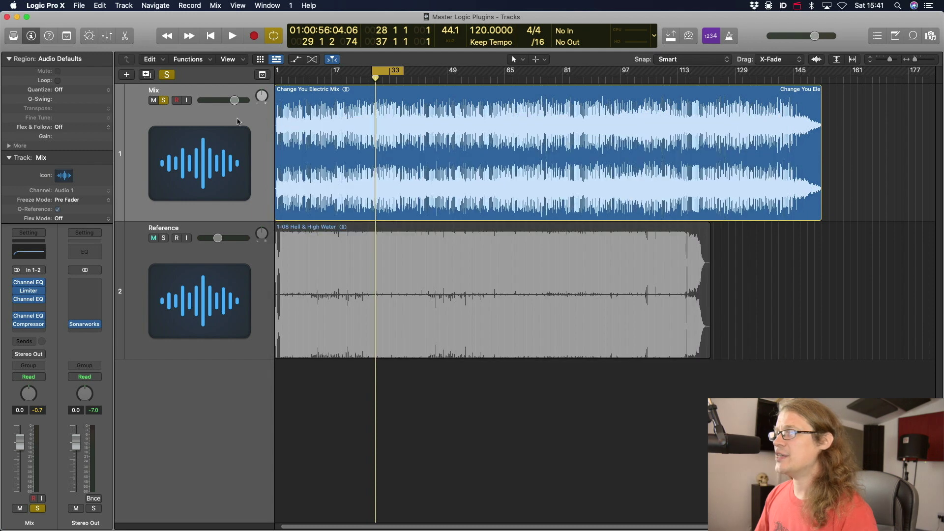
# Step: Insert a Vintage Console EQ in the empty slot between the last two Channel EQs on the Mix track
pyautogui.click(32, 307)
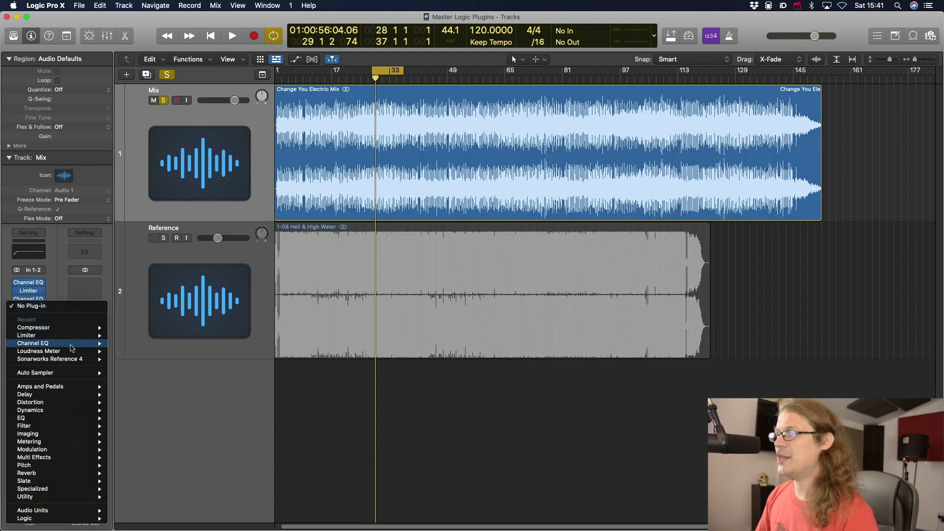
pyautogui.moveTo(79, 420)
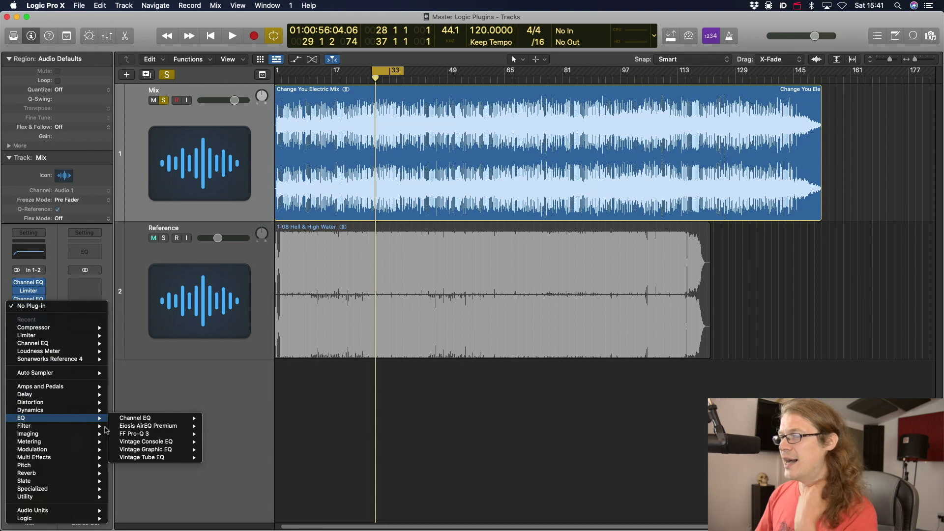
pyautogui.moveTo(164, 443)
pyautogui.click(217, 442)
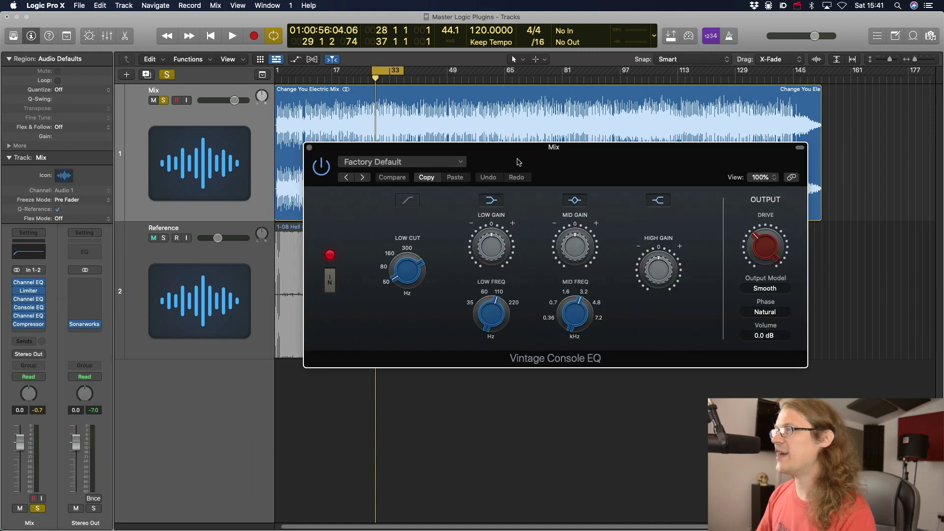
pyautogui.click(312, 140)
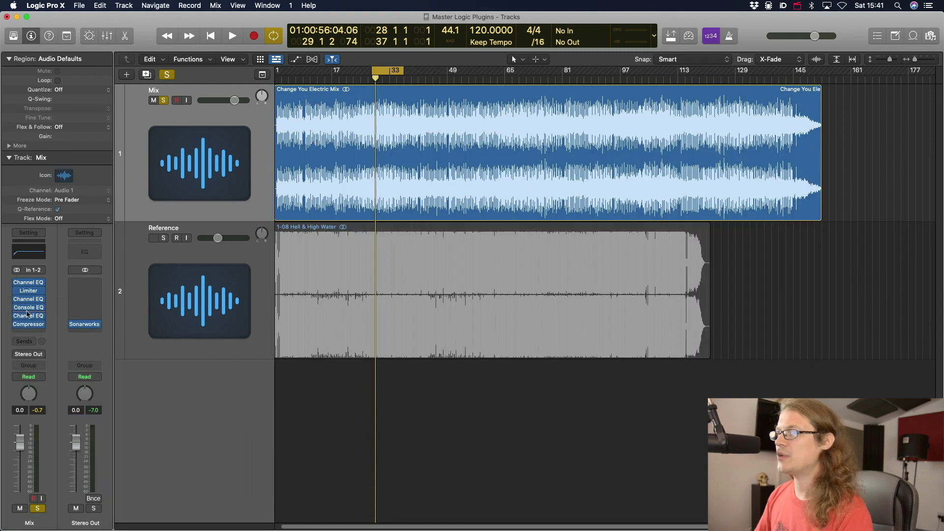
# Step: Replace the Console EQ on the Mix track with a stereo Vintage Tube EQ
pyautogui.click(43, 309)
pyautogui.moveTo(101, 523)
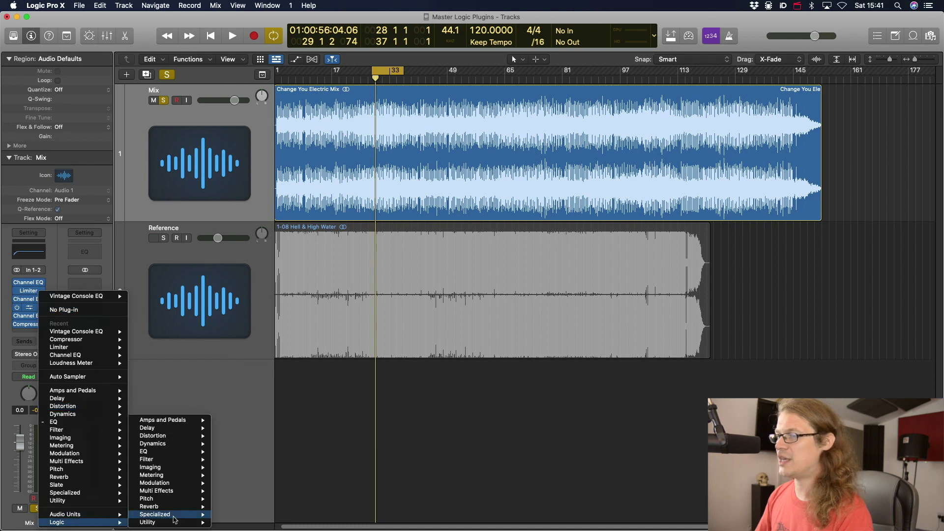
pyautogui.moveTo(176, 451)
pyautogui.moveTo(250, 452)
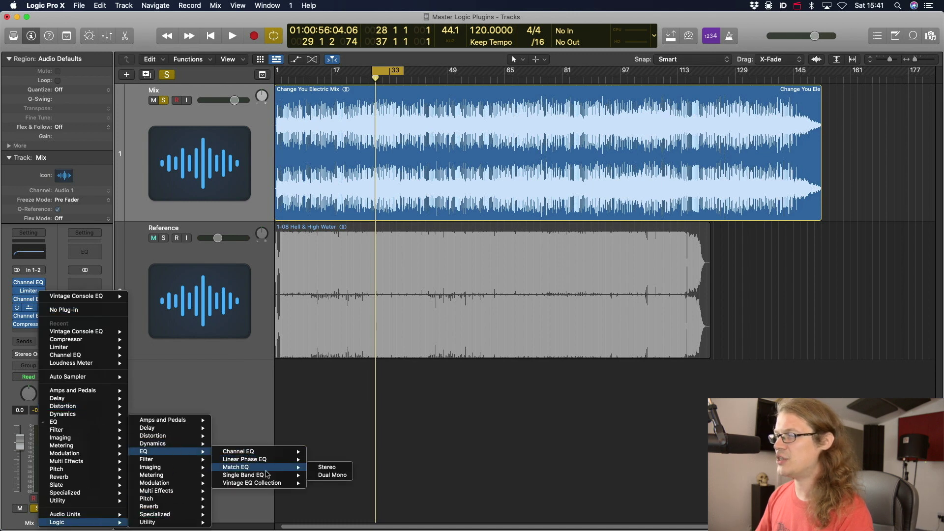
pyautogui.moveTo(266, 483)
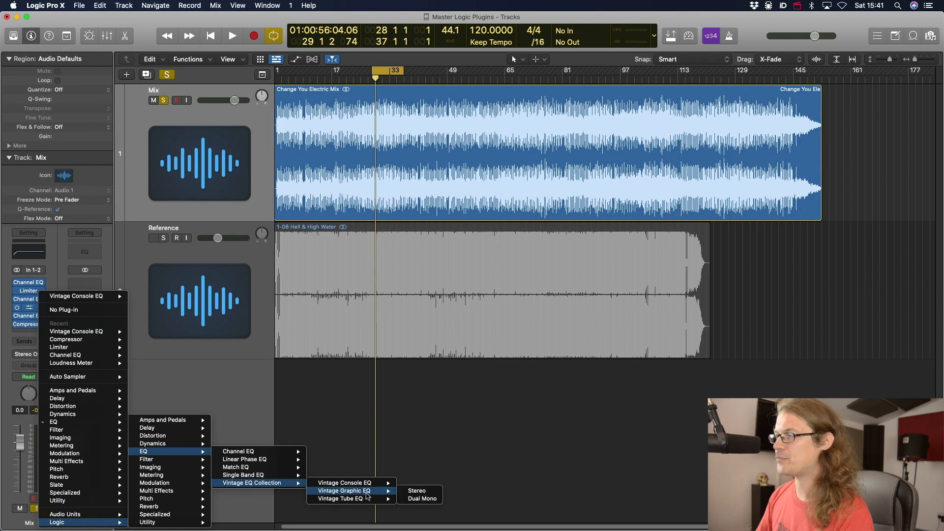
pyautogui.moveTo(376, 501)
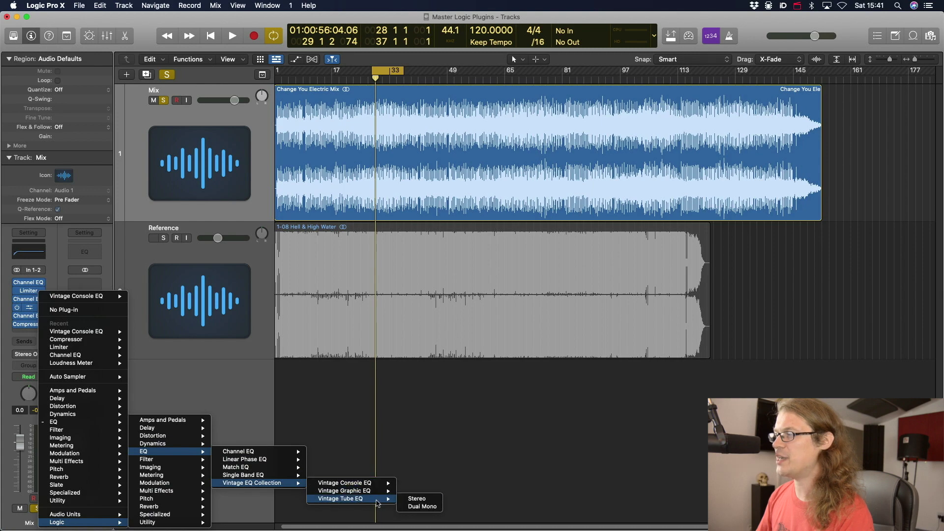
pyautogui.click(414, 499)
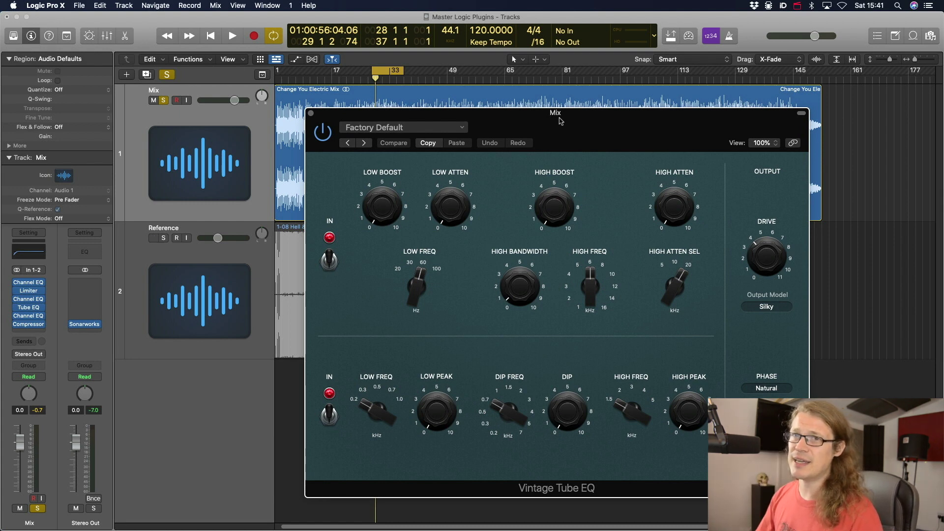
pyautogui.moveTo(559, 121); pyautogui.dragTo(609, 107)
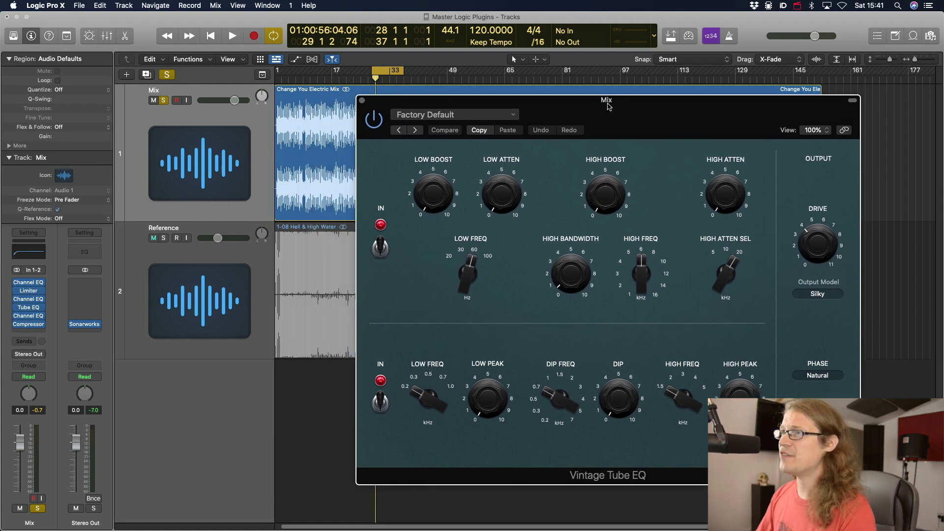
# Step: In the Mid Only Channel EQ, cut 3.0 dB at 90.0 Hz with a Q of 2.30 during playback, and close it
pyautogui.click(28, 301)
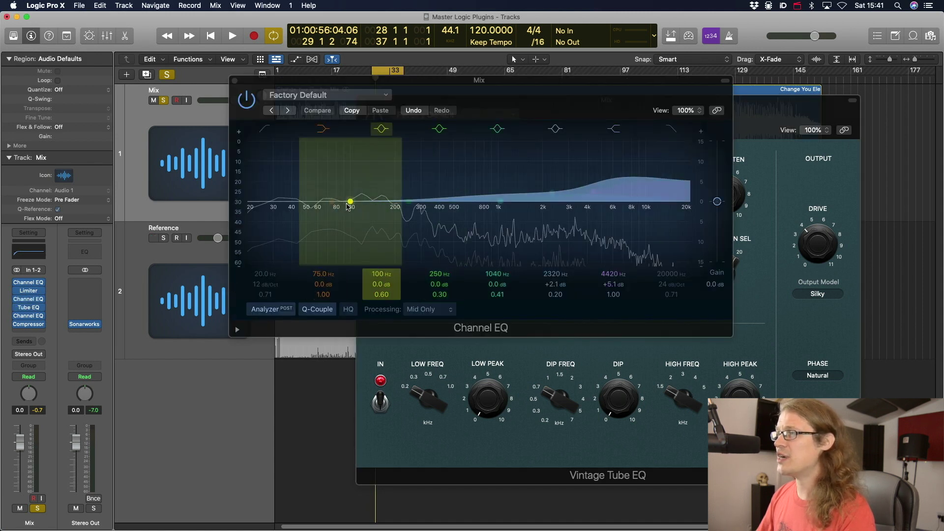
pyautogui.press('space')
pyautogui.moveTo(350, 202)
pyautogui.mouseDown()
pyautogui.moveTo(343, 213)
pyautogui.moveTo(343, 159)
pyautogui.moveTo(343, 213)
pyautogui.mouseUp()
pyautogui.moveTo(385, 294); pyautogui.dragTo(385, 272)
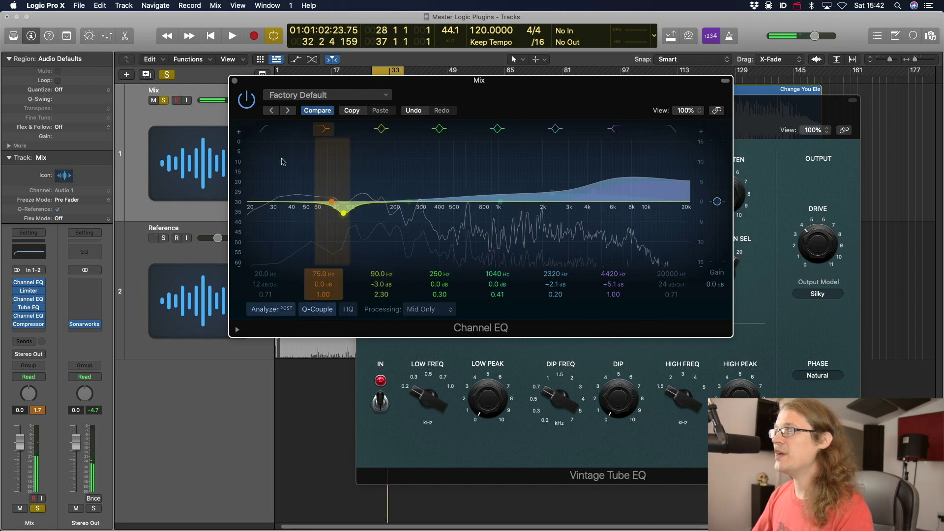
pyautogui.click(235, 81)
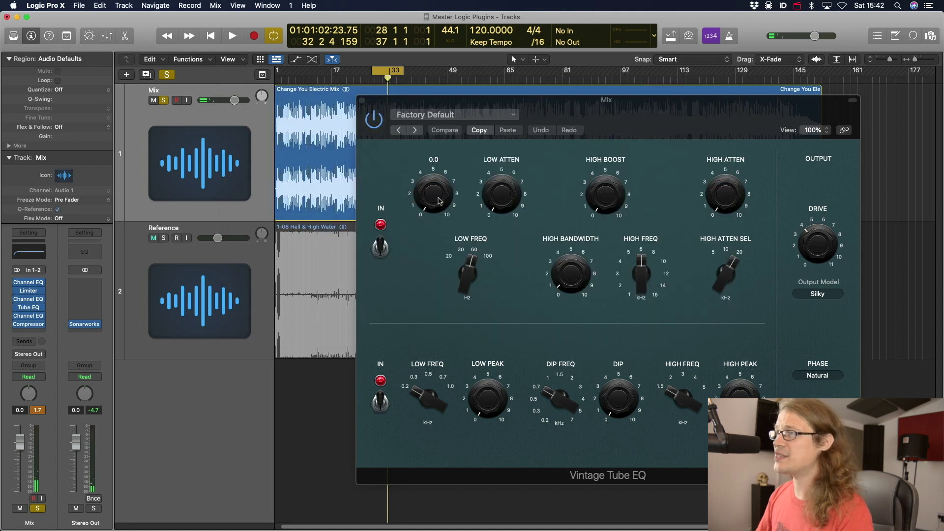
# Step: Raise the Vintage Tube EQ's Low Boost to about 4 while listening to the Mix
pyautogui.press('space')
pyautogui.moveTo(439, 200); pyautogui.dragTo(437, 186)
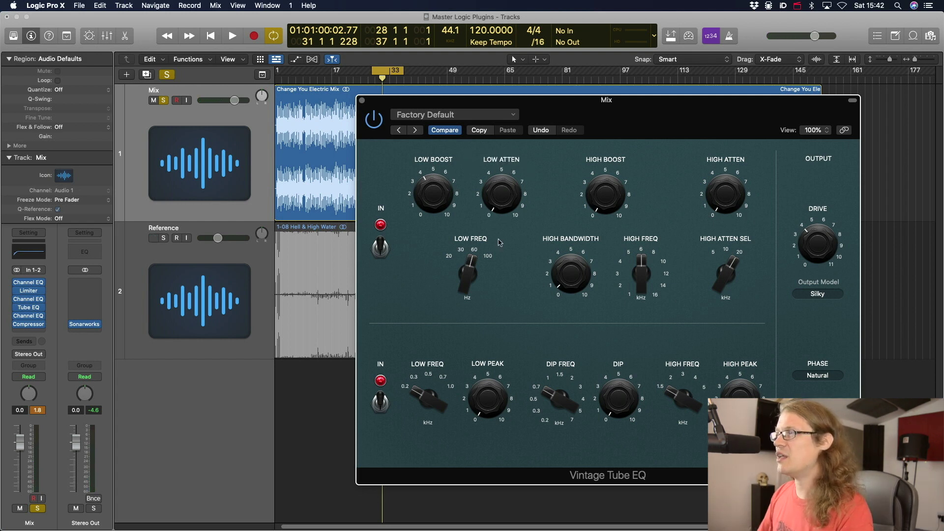
pyautogui.click(31, 333)
pyautogui.moveTo(58, 371)
pyautogui.click(113, 368)
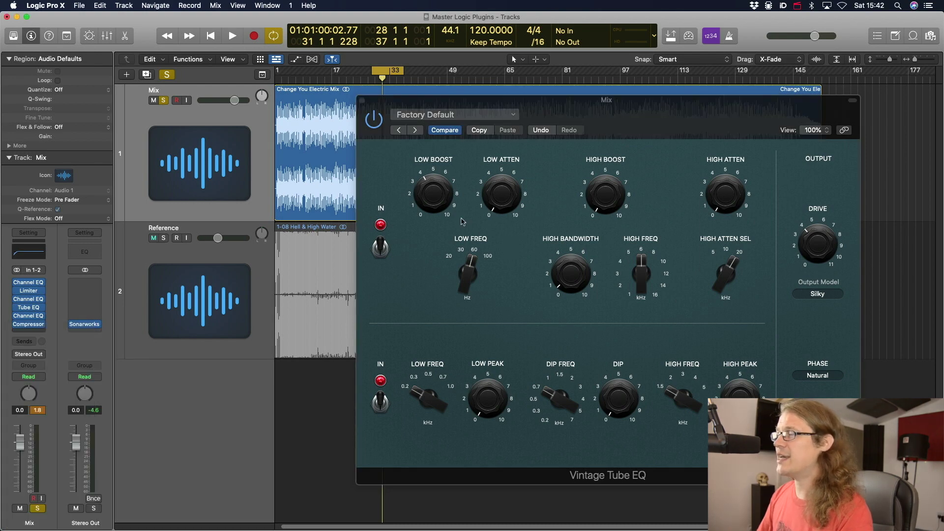
pyautogui.click(309, 148)
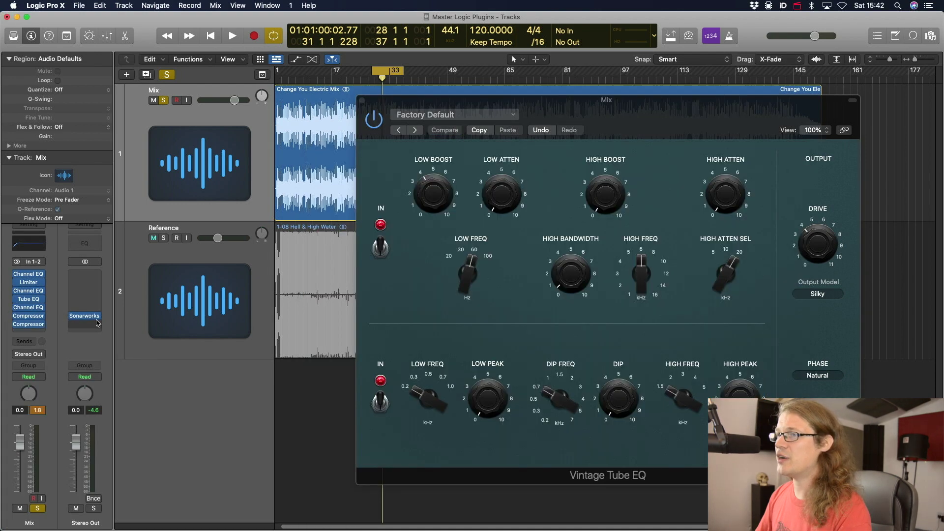
# Step: Replace the extra Compressor at the end of the Mix's plug-in chain with a stereo Channel EQ
pyautogui.click(43, 325)
pyautogui.moveTo(103, 423)
pyautogui.moveTo(157, 422)
pyautogui.click(248, 426)
pyautogui.moveTo(541, 153); pyautogui.dragTo(525, 206)
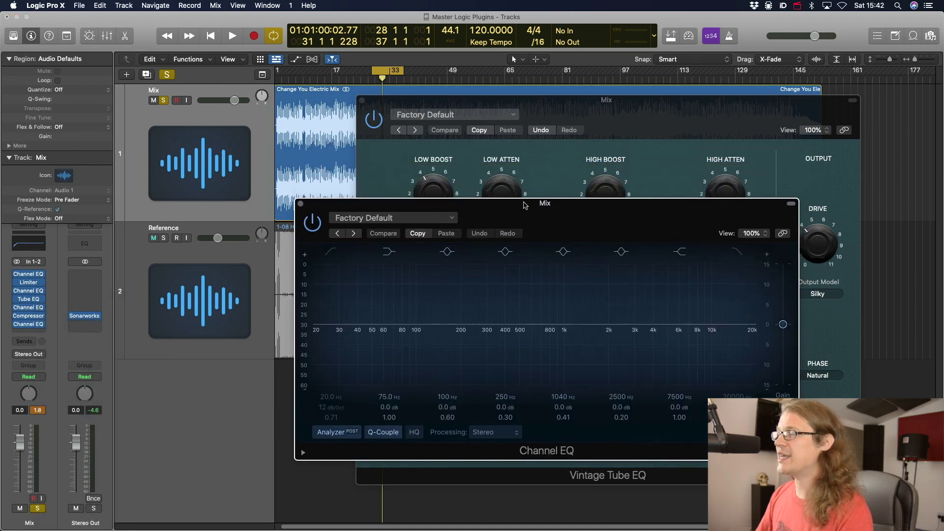
# Step: Shape the new Channel EQ with a +7.1 dB low shelf at 96.5 Hz and a -6.8 dB dip at 109 Hz, Q 2.60
pyautogui.moveTo(396, 326); pyautogui.dragTo(414, 296)
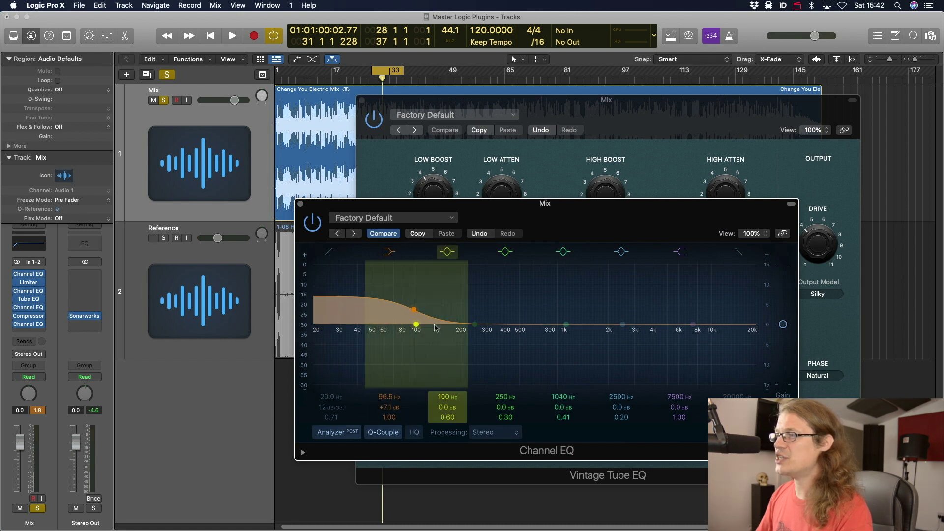
pyautogui.moveTo(416, 325); pyautogui.dragTo(439, 344)
pyautogui.moveTo(449, 419); pyautogui.dragTo(451, 417)
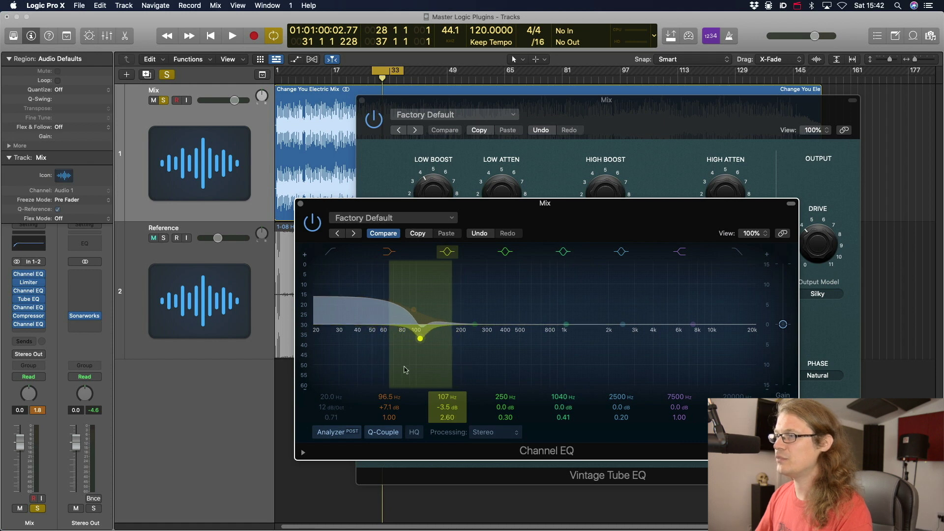
pyautogui.moveTo(421, 339); pyautogui.dragTo(423, 353)
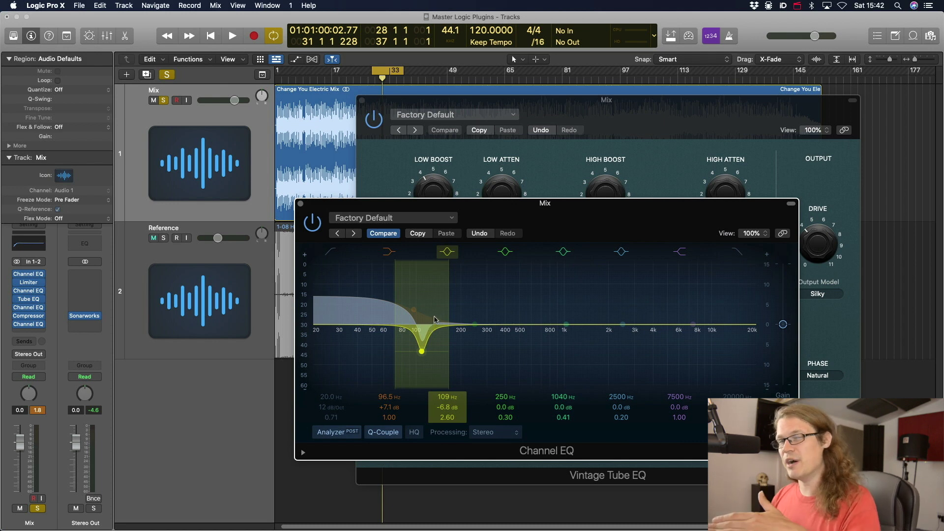
# Step: Close the Channel EQ at the end of the Mix's plug-in chain and remove it
pyautogui.click(300, 203)
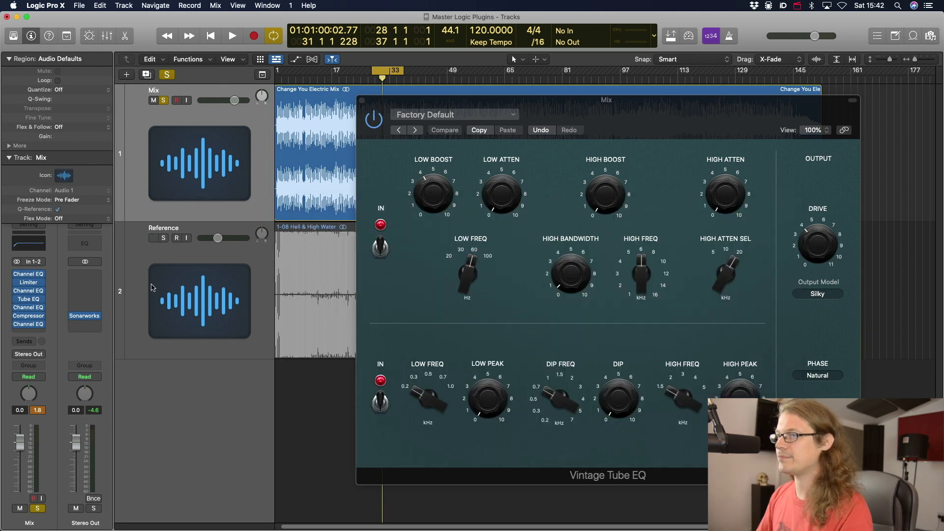
pyautogui.click(43, 325)
pyautogui.click(80, 311)
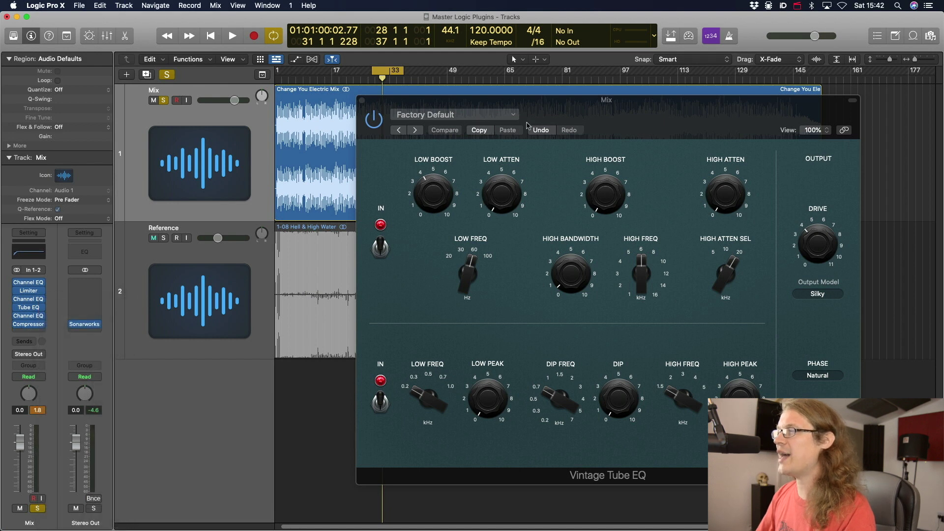
# Step: Raise the Vintage Tube EQ's Low Atten to about 3.5, lower its Low Boost to about 3 while comparing its low section switched out, and close it
pyautogui.moveTo(599, 110); pyautogui.dragTo(529, 122)
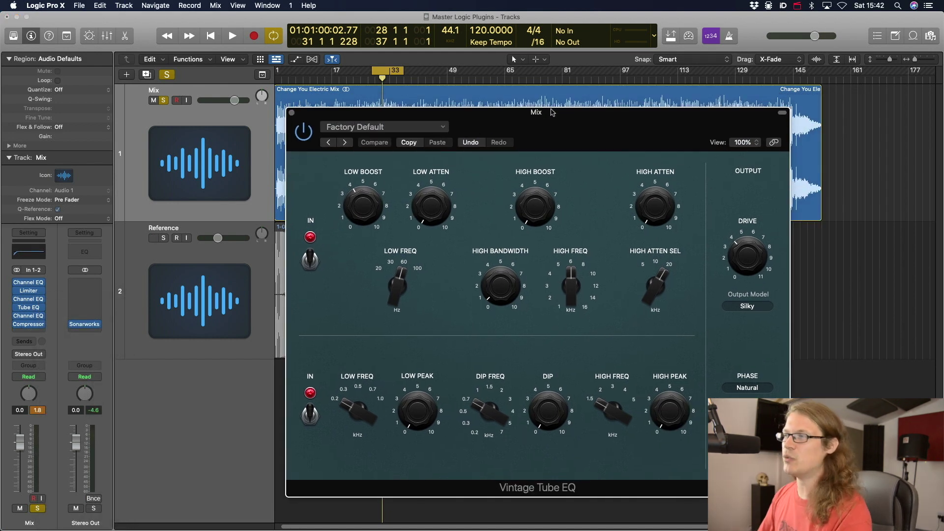
pyautogui.press('space')
pyautogui.moveTo(436, 212); pyautogui.dragTo(435, 164)
pyautogui.click(310, 262)
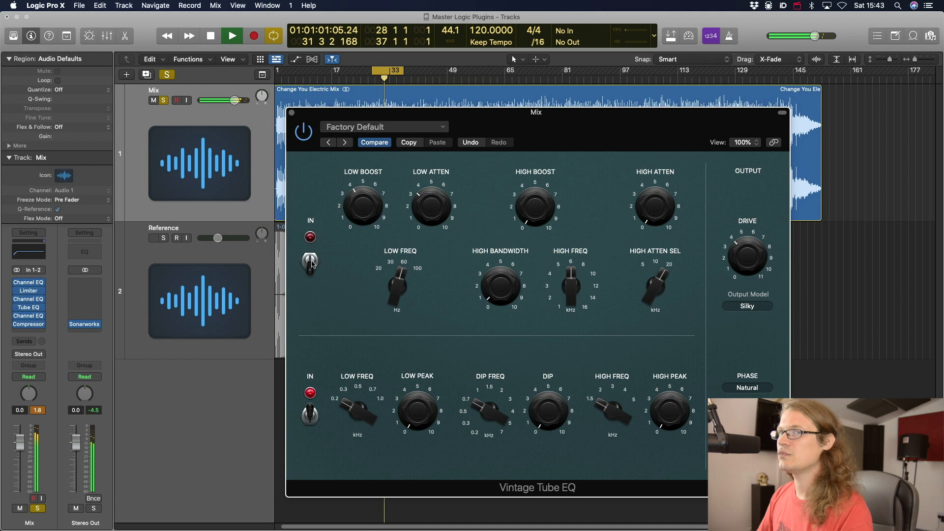
pyautogui.click(311, 263)
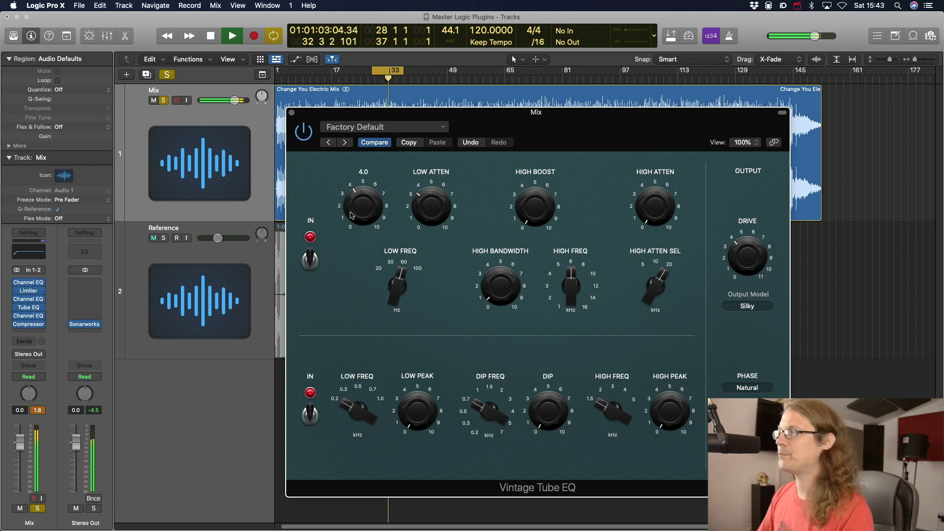
pyautogui.moveTo(365, 216); pyautogui.dragTo(365, 222)
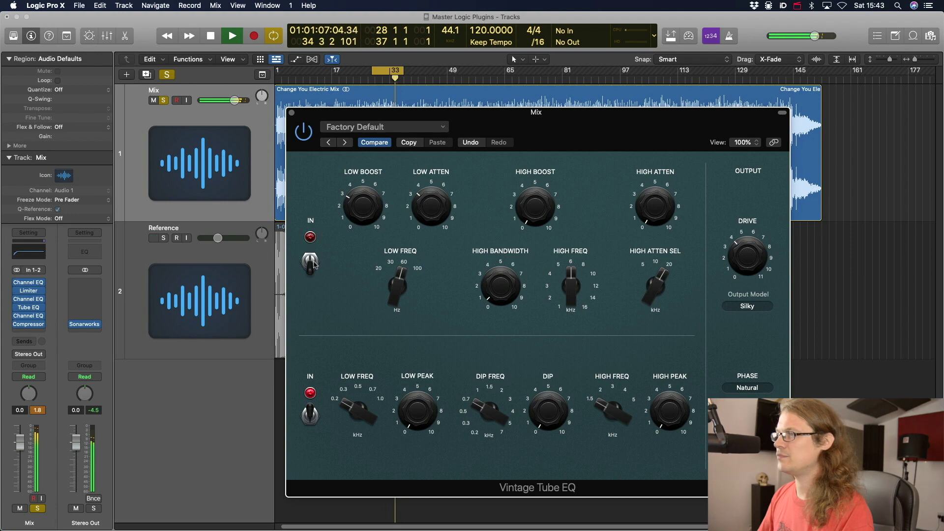
pyautogui.click(292, 114)
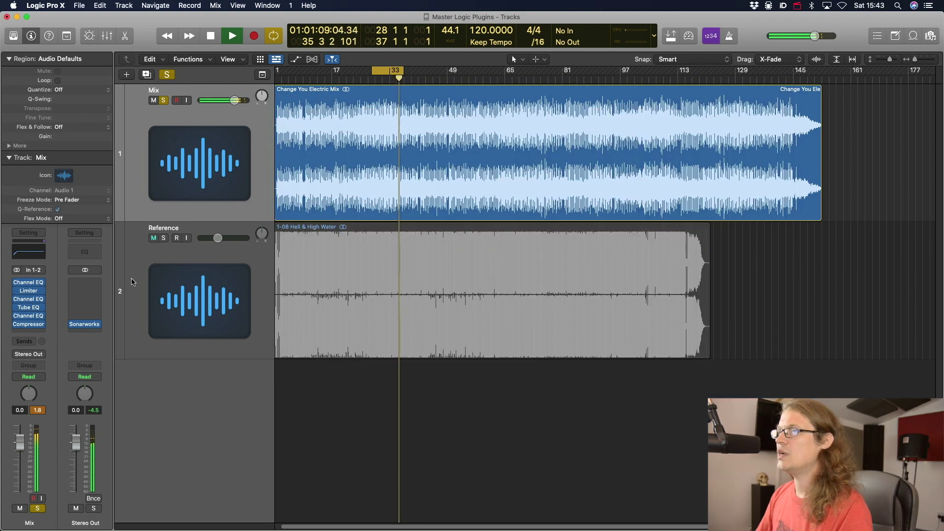
# Step: Clear the Mix's peak readout and compare playback of the Mix with all its plug-ins bypassed and re-enabled
pyautogui.press('space')
pyautogui.click(38, 412)
pyautogui.moveTo(20, 286)
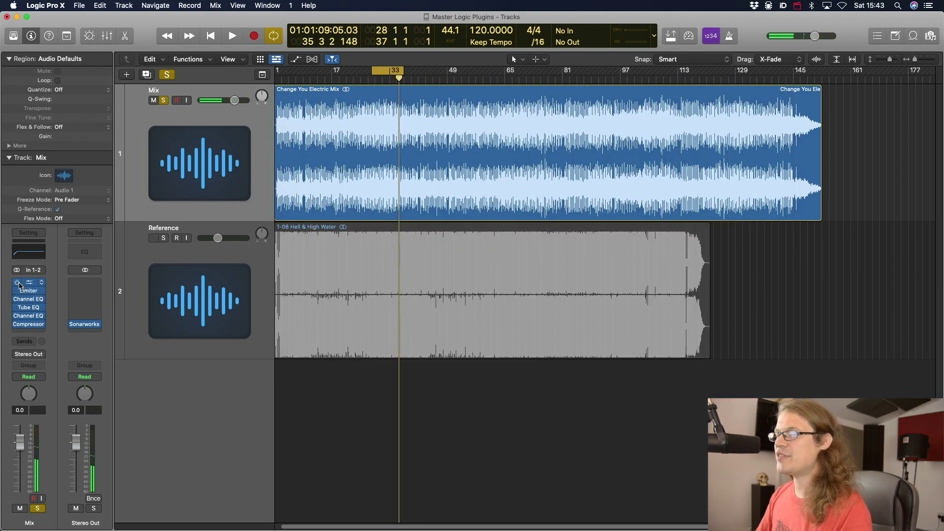
pyautogui.keyDown('alt'); pyautogui.click(18, 283); pyautogui.keyUp('alt')
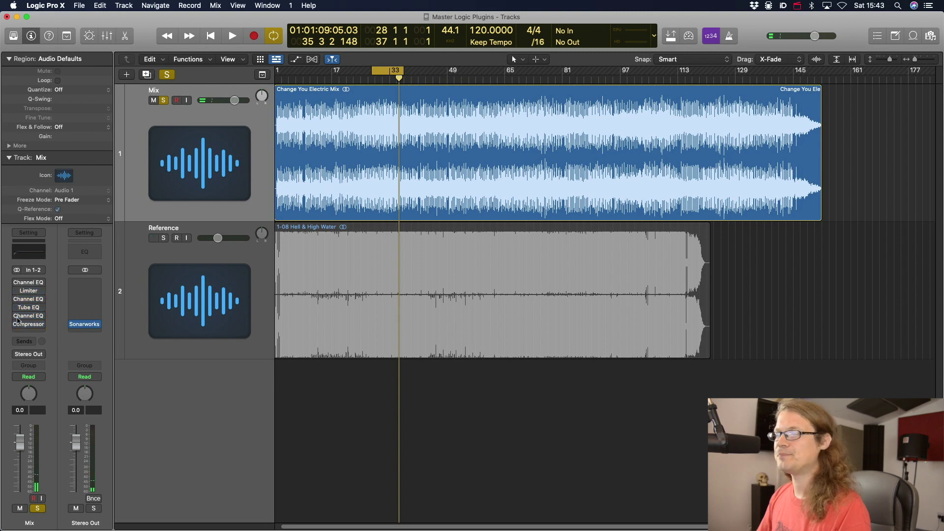
pyautogui.press('space')
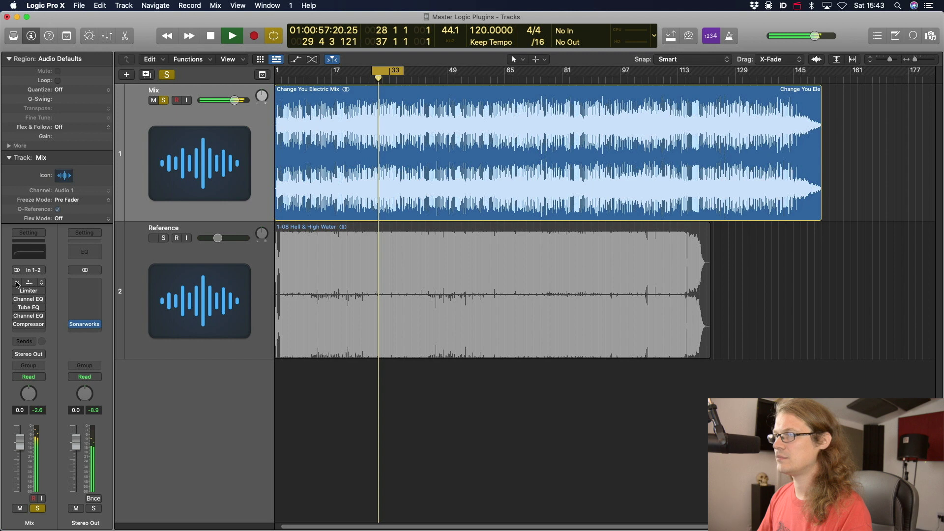
pyautogui.keyDown('alt'); pyautogui.click(18, 283); pyautogui.keyUp('alt')
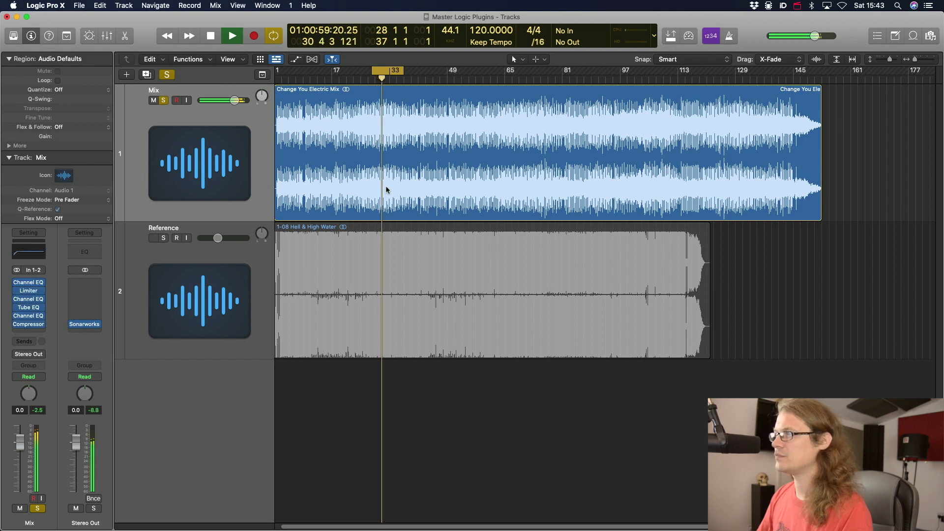
pyautogui.press('space')
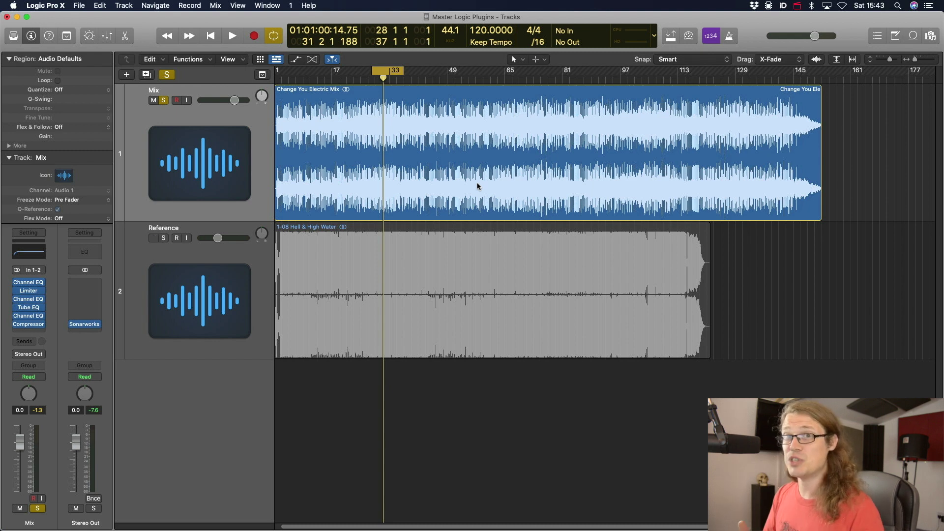
# Step: Insert a Loudness Meter before Sonarworks on the Stereo Out and play the Mix to measure its loudness
pyautogui.click(93, 315)
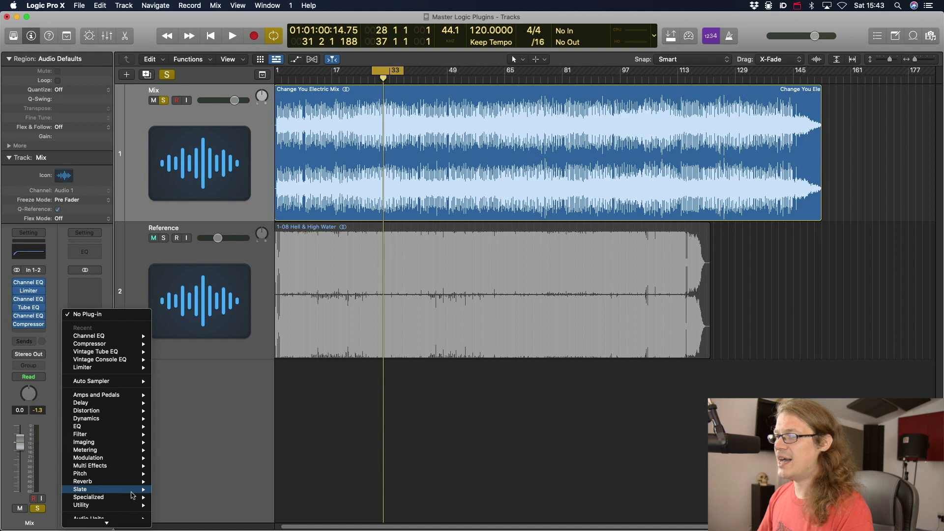
pyautogui.moveTo(128, 449)
pyautogui.moveTo(197, 451)
pyautogui.moveTo(199, 473)
pyautogui.click(253, 474)
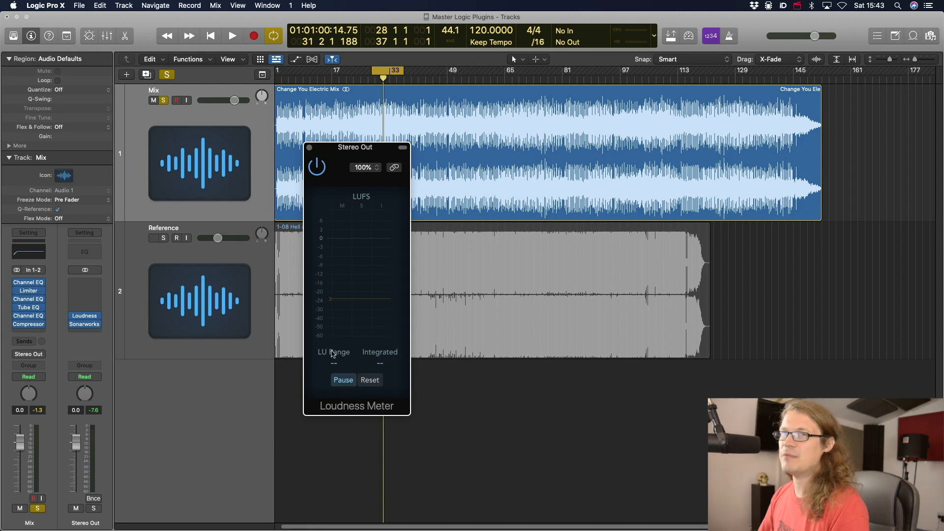
pyautogui.press('space')
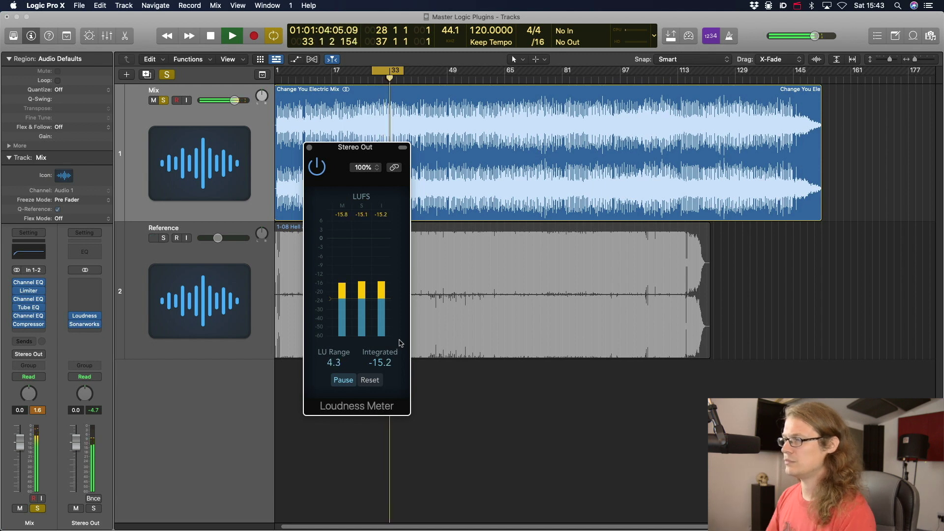
pyautogui.press('space')
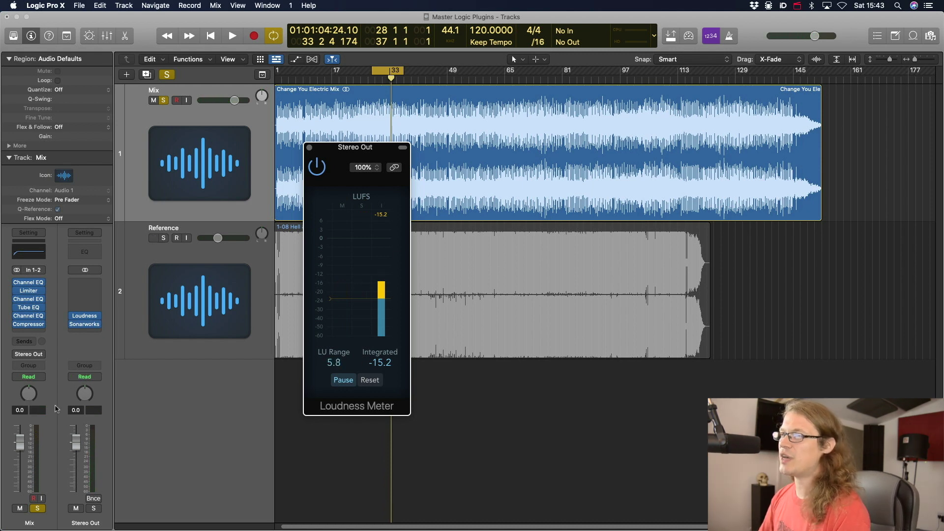
pyautogui.click(28, 332)
pyautogui.click(59, 311)
pyautogui.click(32, 328)
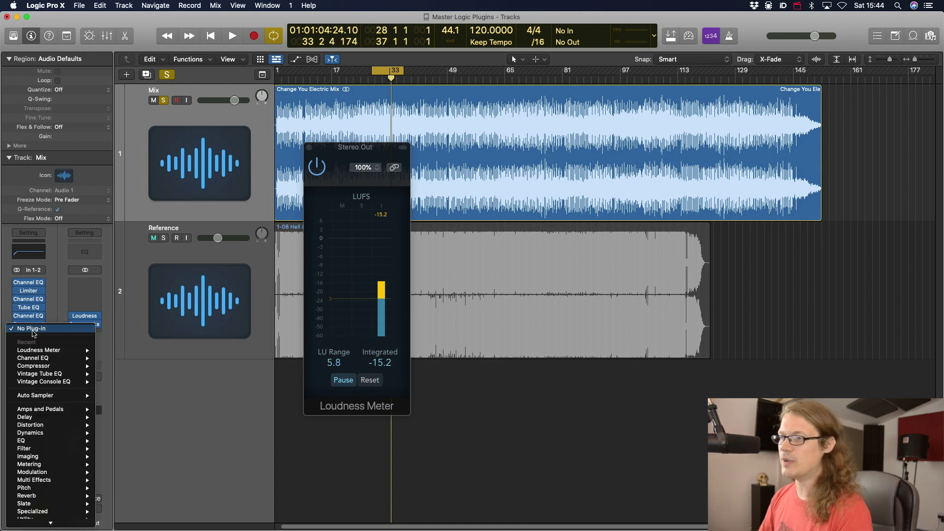
pyautogui.moveTo(78, 461)
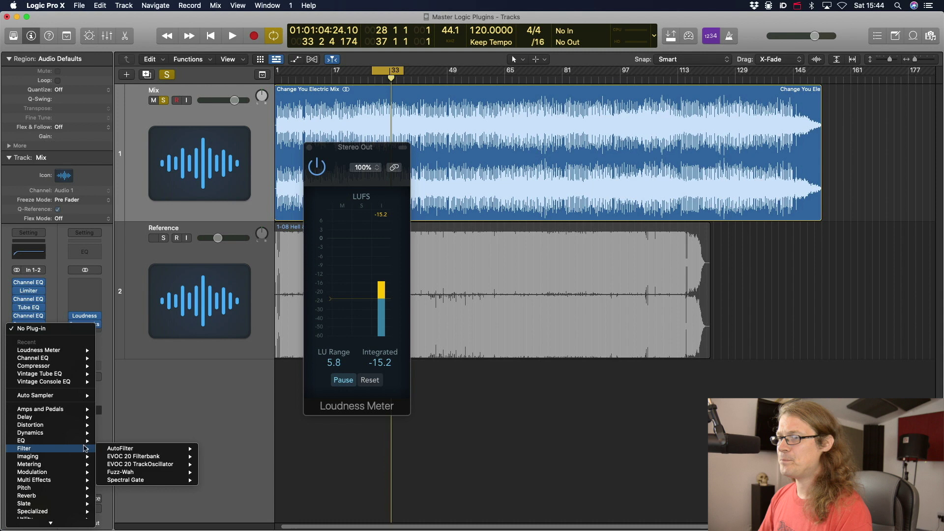
pyautogui.scroll(-2, 74, 458)
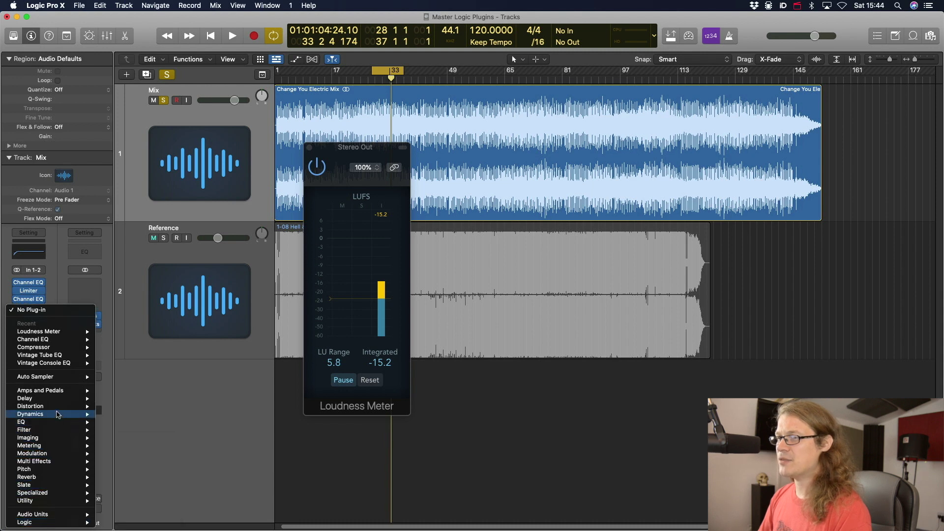
pyautogui.moveTo(58, 414)
pyautogui.click(166, 397)
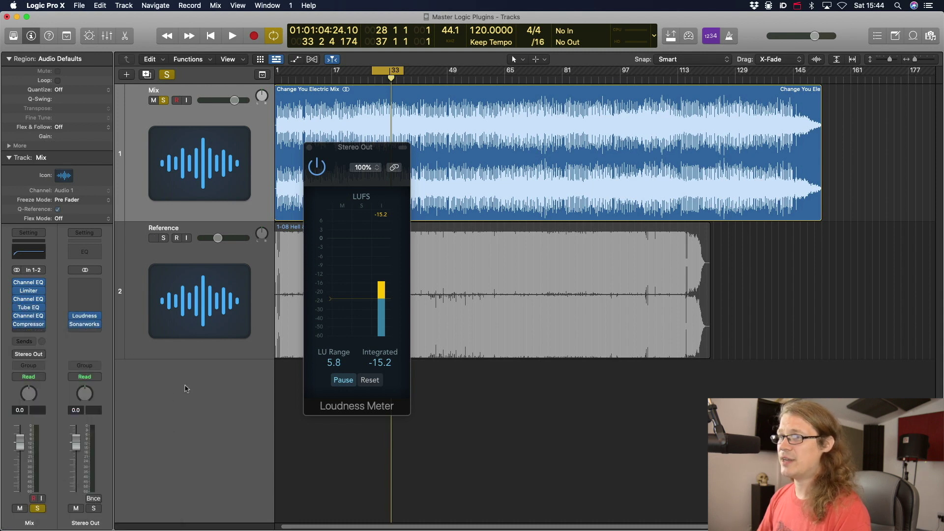
# Step: Insert a stereo Limiter after the Mix's Compressor with +2.0 dB Gain and -0.5 dB Output Level, and play it beside the Loudness Meter
pyautogui.click(28, 325)
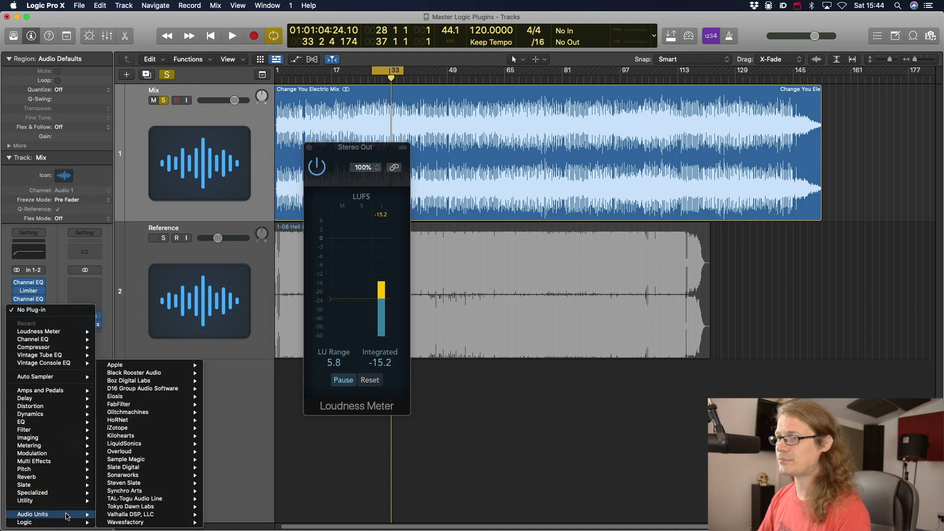
pyautogui.moveTo(69, 522)
pyautogui.moveTo(133, 444)
pyautogui.moveTo(226, 483)
pyautogui.click(280, 482)
pyautogui.moveTo(494, 247); pyautogui.dragTo(495, 241)
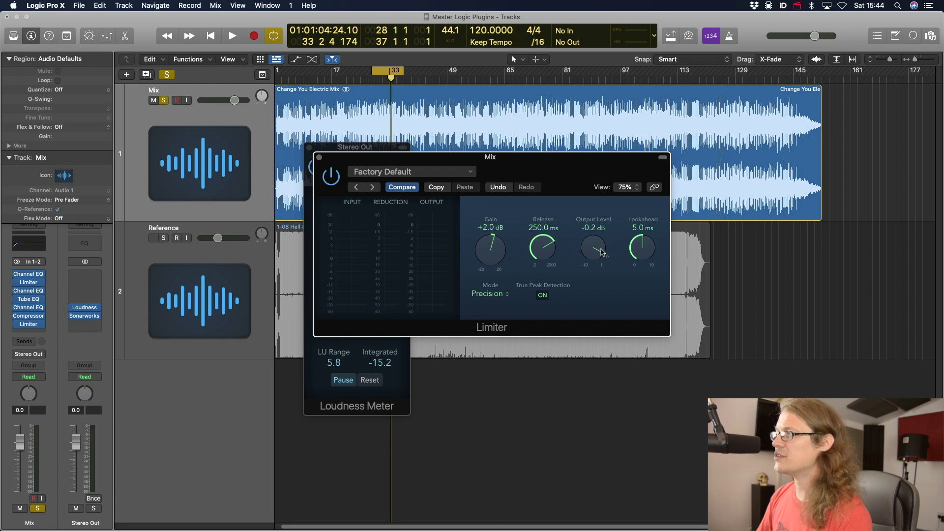
pyautogui.press('space')
pyautogui.moveTo(501, 156); pyautogui.dragTo(661, 143)
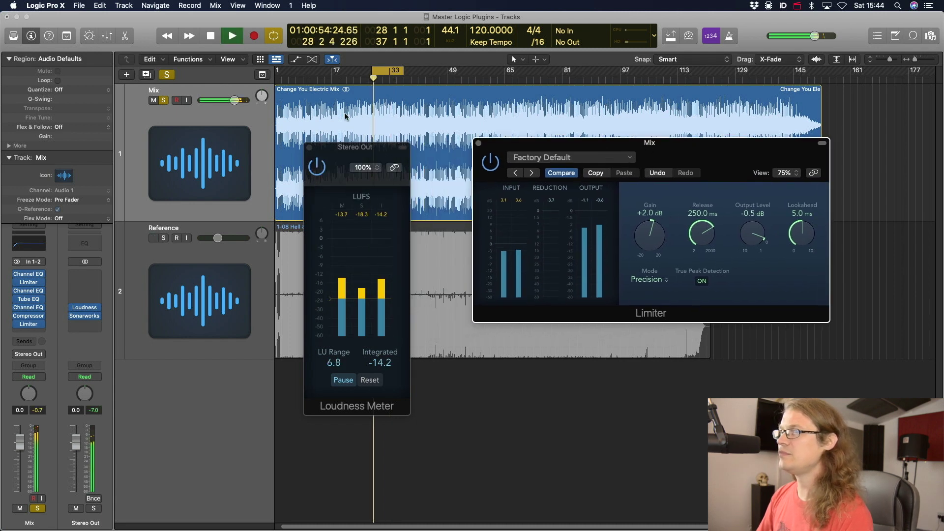
# Step: Switch playback to the Reference and raise its track volume to -6.2 dB
pyautogui.click(164, 102)
pyautogui.moveTo(217, 238); pyautogui.dragTo(220, 238)
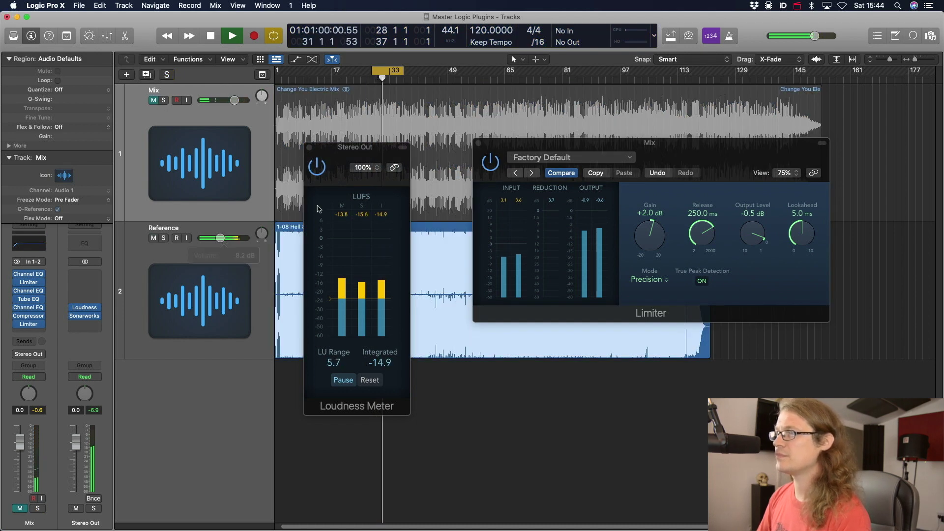
# Step: Raise the Limiter's Gain to +4.0 dB, solo the Mix again and compare it with the Limiter bypassed
pyautogui.click(649, 240)
pyautogui.moveTo(650, 239); pyautogui.dragTo(651, 232)
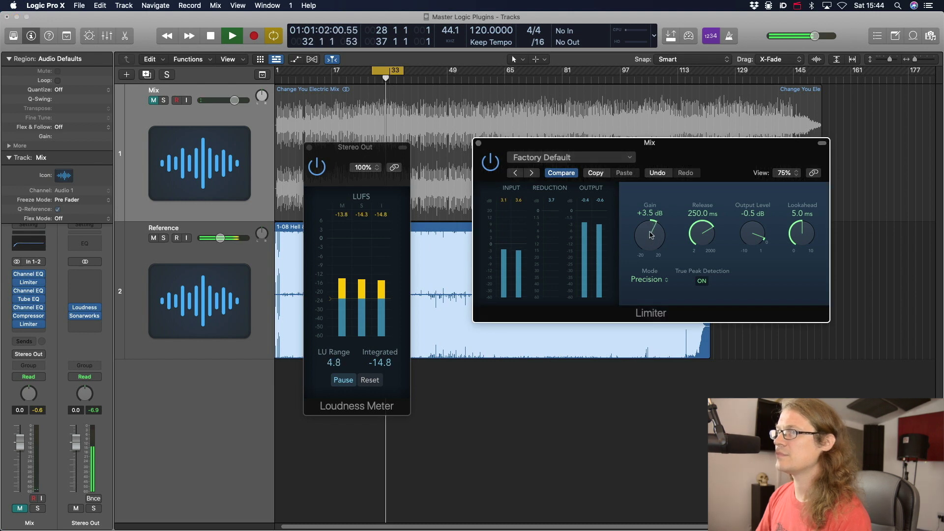
pyautogui.click(165, 100)
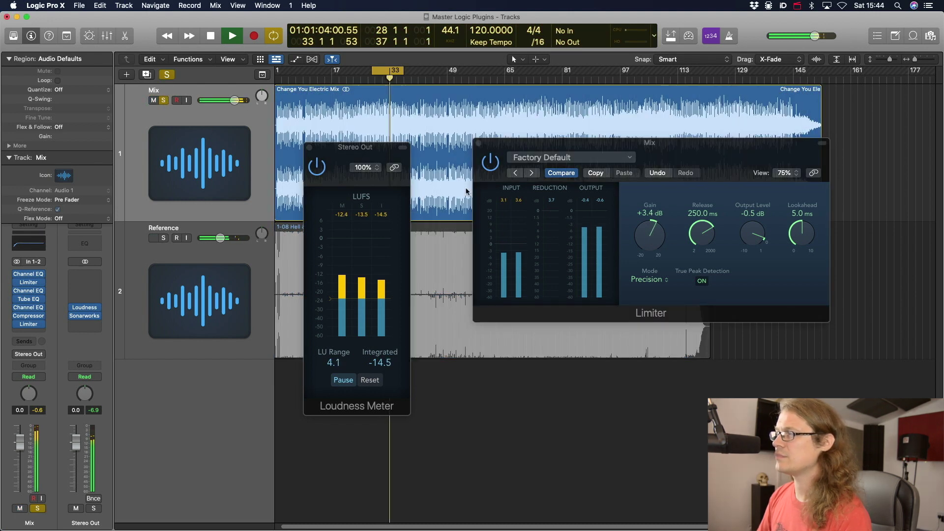
pyautogui.moveTo(651, 239); pyautogui.dragTo(651, 235)
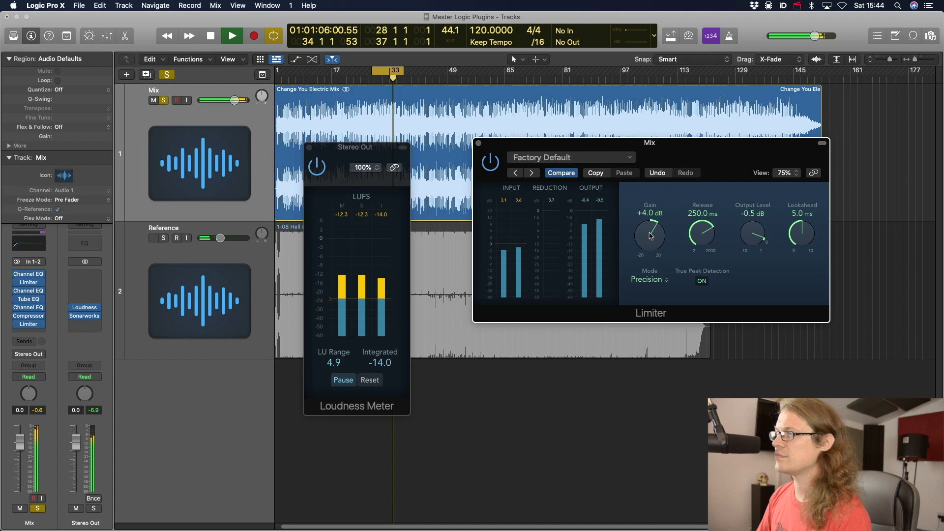
pyautogui.click(490, 163)
pyautogui.click(490, 163)
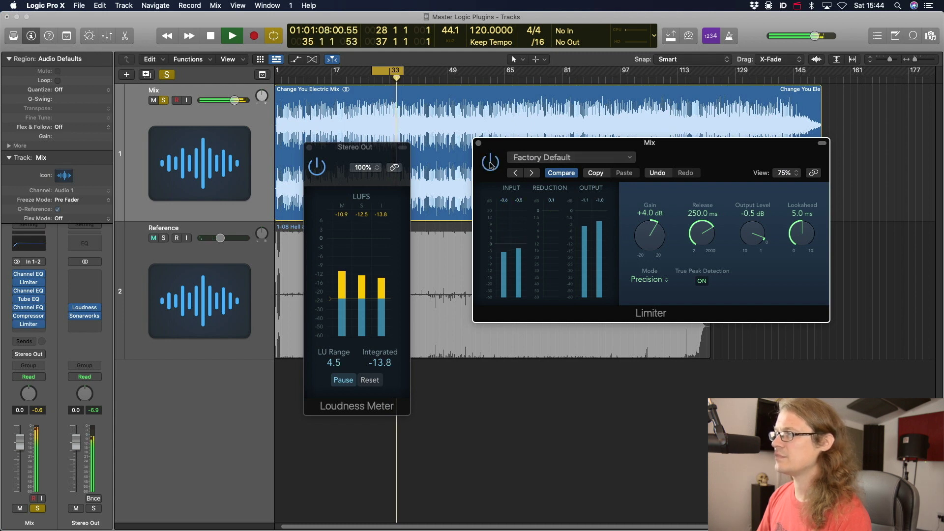
# Step: Lower the Limiter's Gain to +2.0 dB, resetting the Loudness Meter to measure the Mix afresh
pyautogui.moveTo(658, 240); pyautogui.dragTo(659, 248)
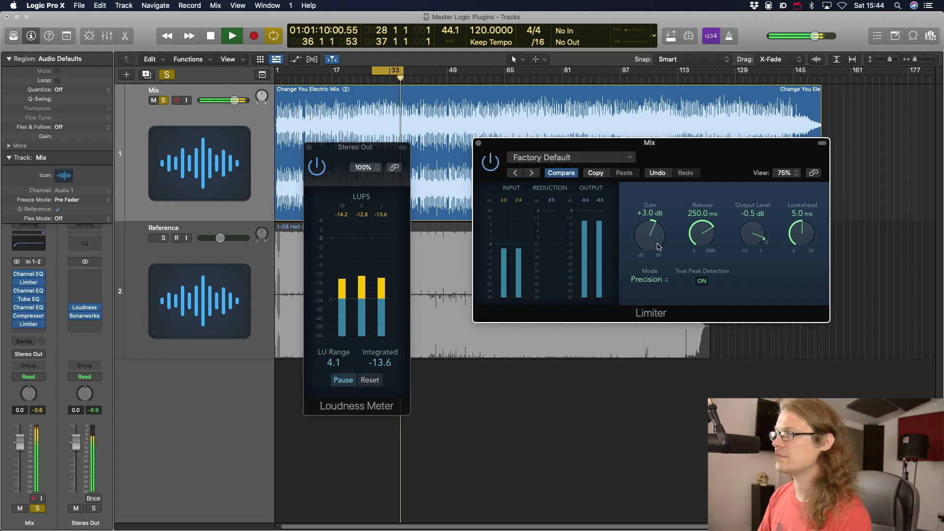
pyautogui.click(389, 356)
pyautogui.click(369, 379)
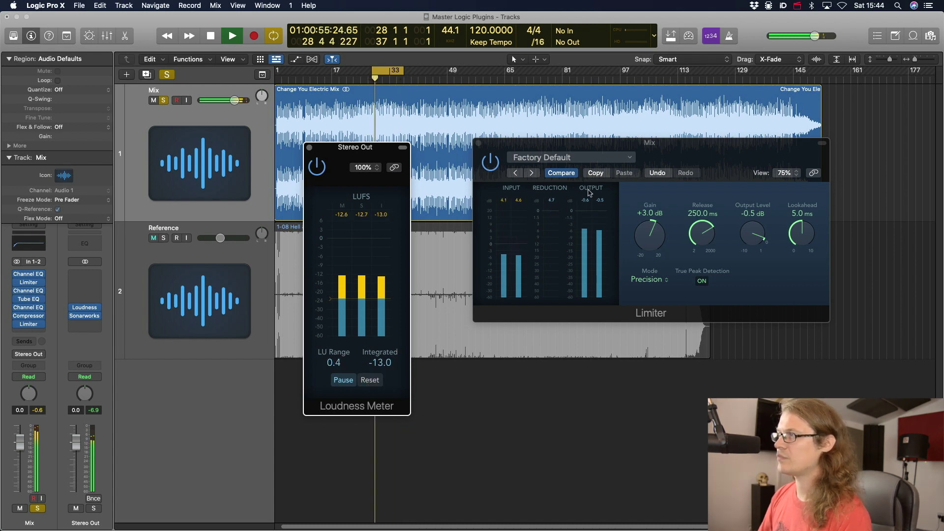
pyautogui.moveTo(658, 238); pyautogui.dragTo(659, 243)
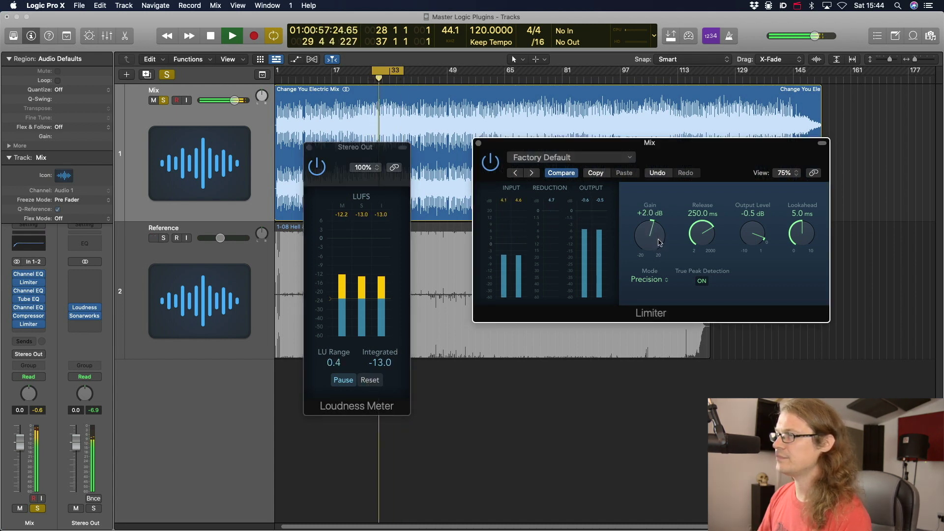
pyautogui.click(366, 381)
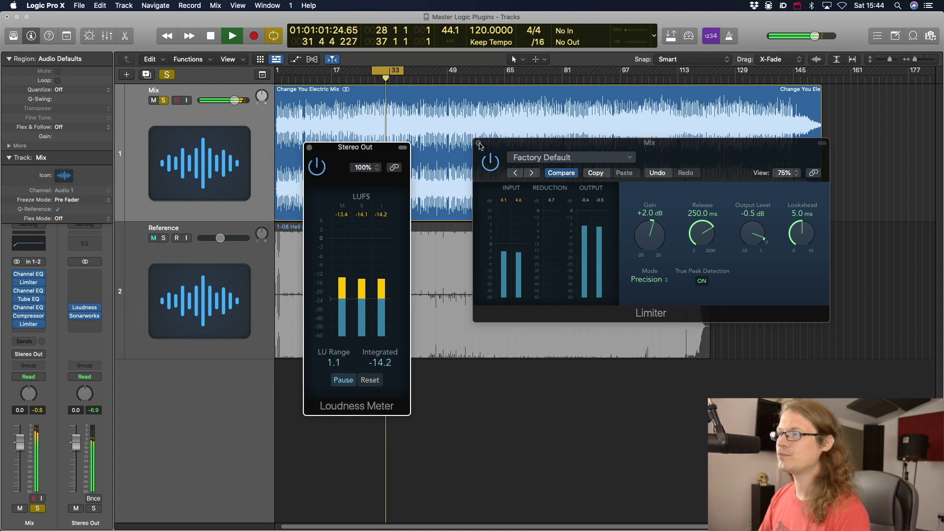
# Step: Stop playback and close the Limiter and Loudness Meter windows
pyautogui.click(479, 144)
pyautogui.press('space')
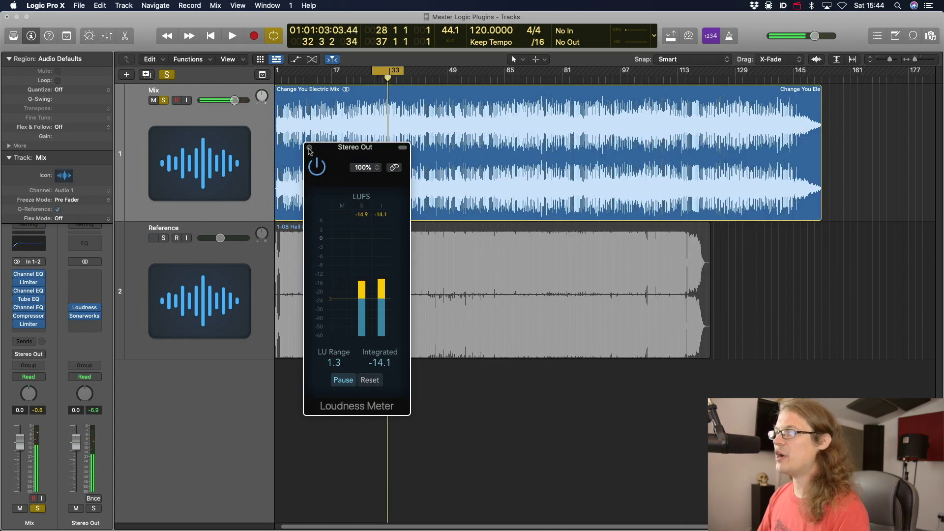
pyautogui.click(309, 148)
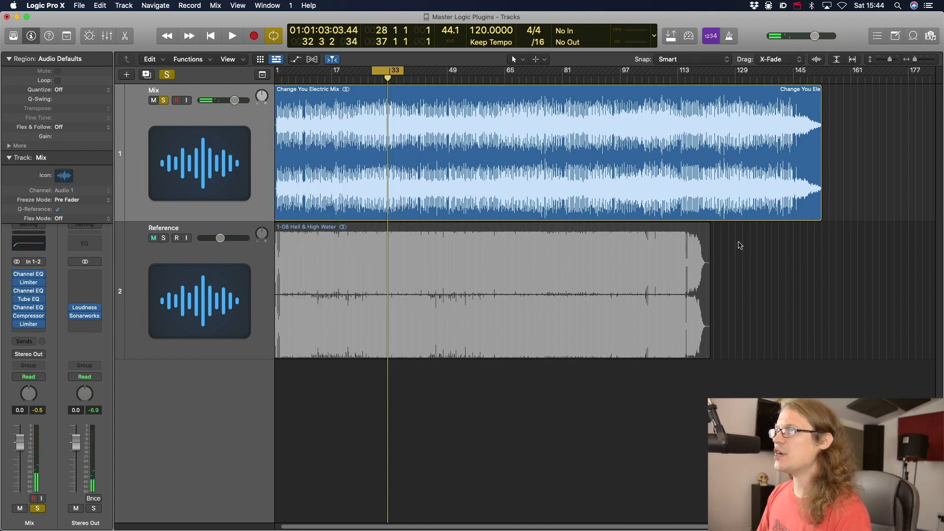
# Step: Turn off cycle mode for the project
pyautogui.scroll(5, 380, 255)
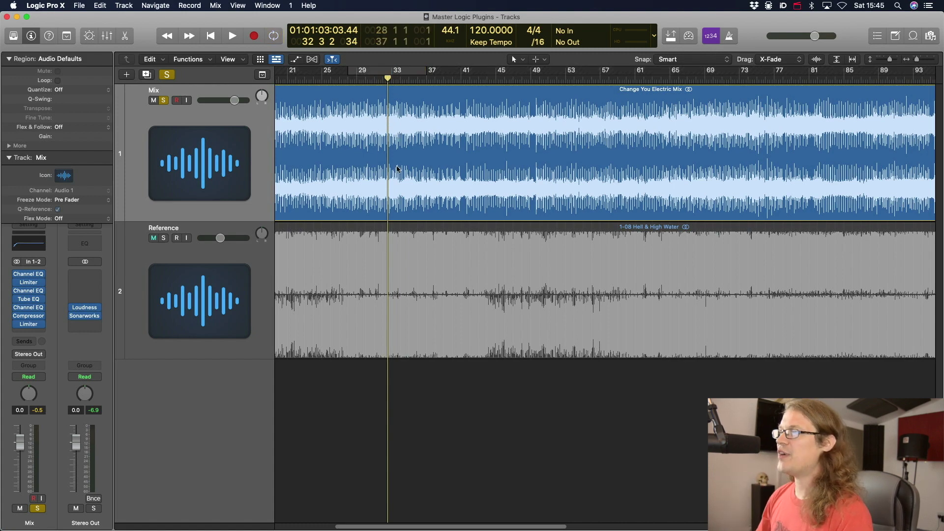
pyautogui.press('c')
pyautogui.scroll(-3, 394, 132)
# Step: Unsolo and unmute the Mix, mute the Reference and select the Mix's audio region
pyautogui.click(163, 101)
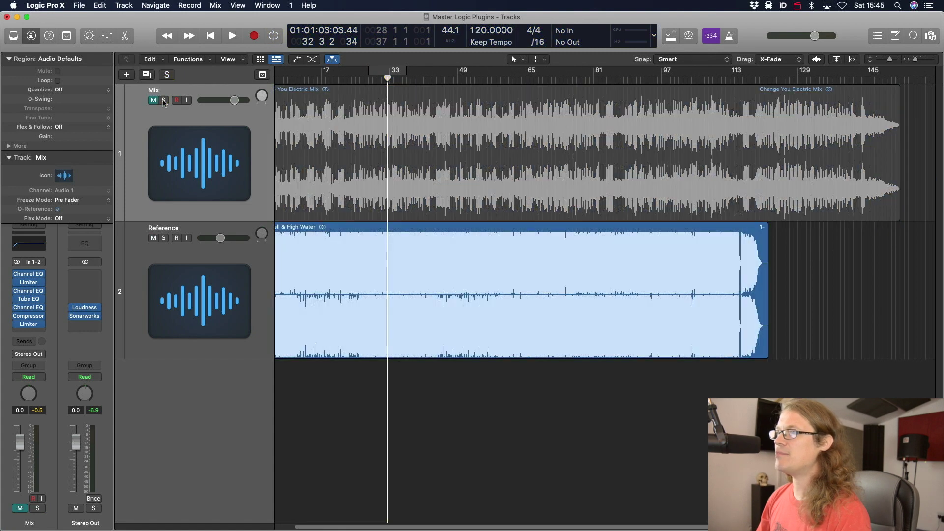
pyautogui.click(154, 237)
pyautogui.click(154, 101)
pyautogui.click(328, 133)
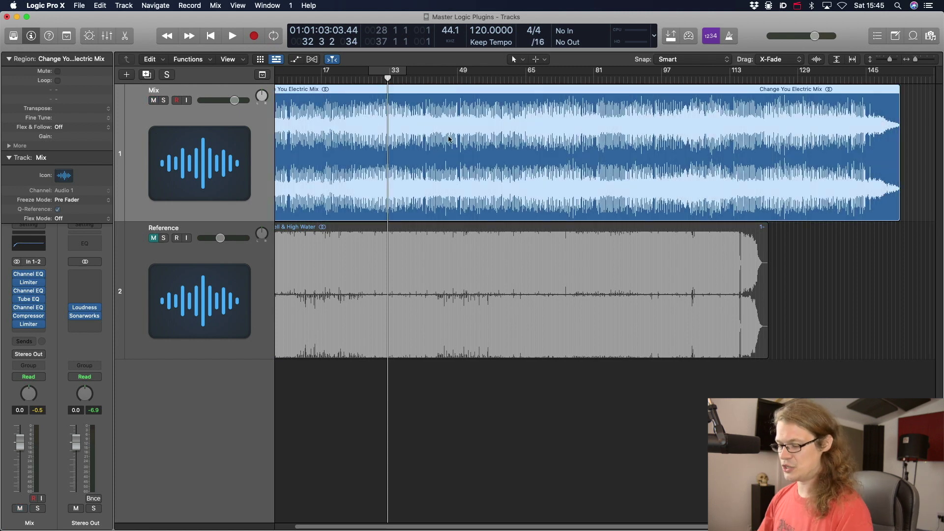
# Step: Bounce the Mix region in place to a new track and examine its waveform against the original Mix
pyautogui.hotkey('ctrl', 'b')
pyautogui.click(551, 203)
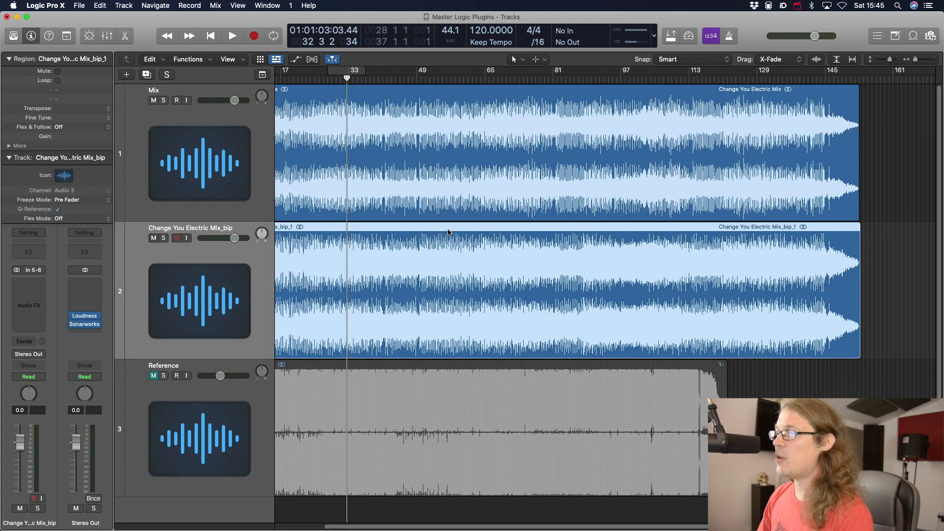
pyautogui.press('super+Right')
pyautogui.press('super+Right')
pyautogui.press('super+Right')
pyautogui.press('super+Right')
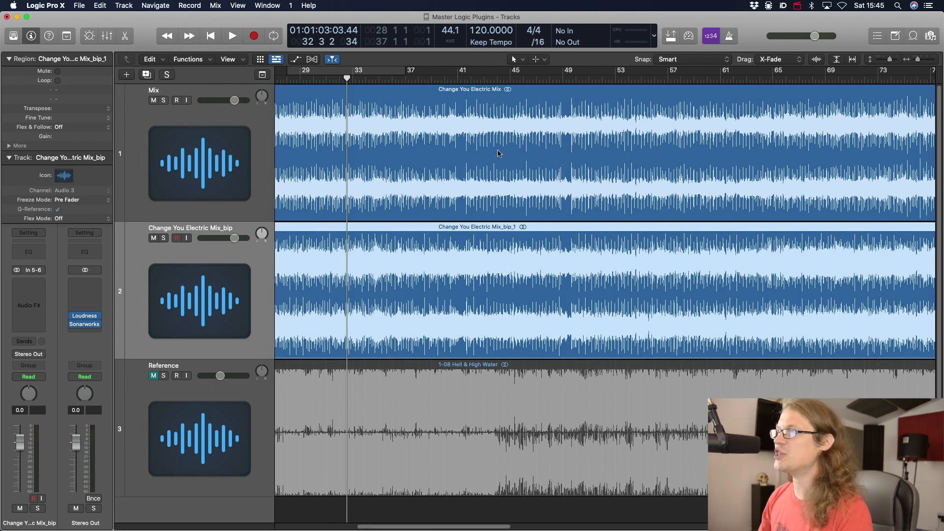
pyautogui.press('super+Right')
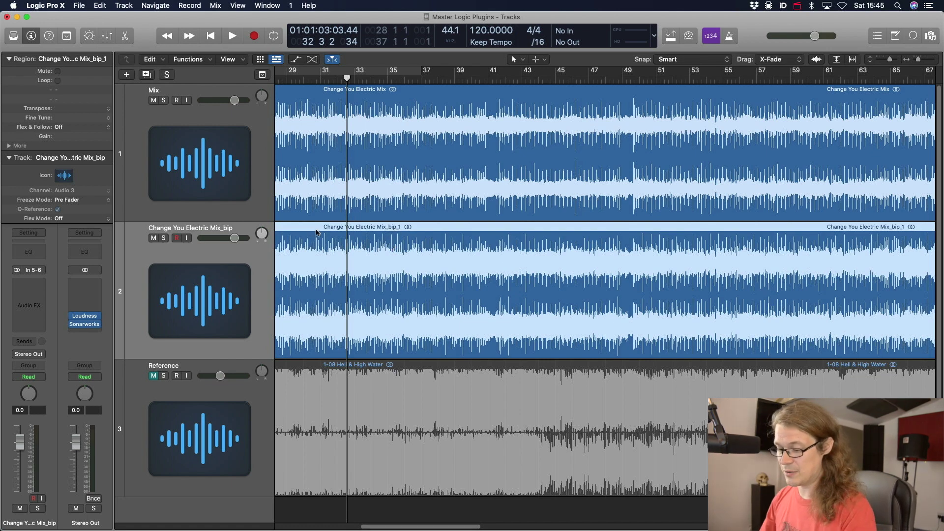
# Step: Delete the bounced track so only the Mix and Reference tracks are left
pyautogui.press('super+Delete')
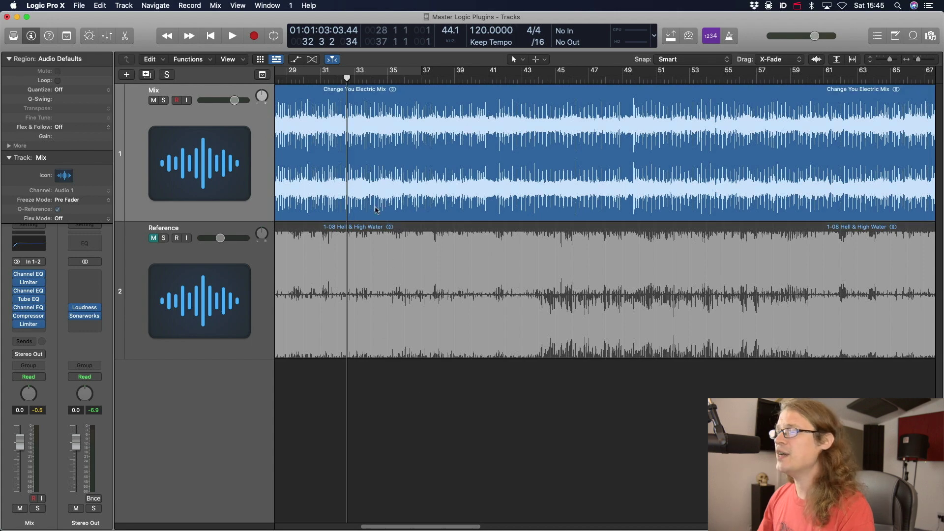
pyautogui.press('super+Left')
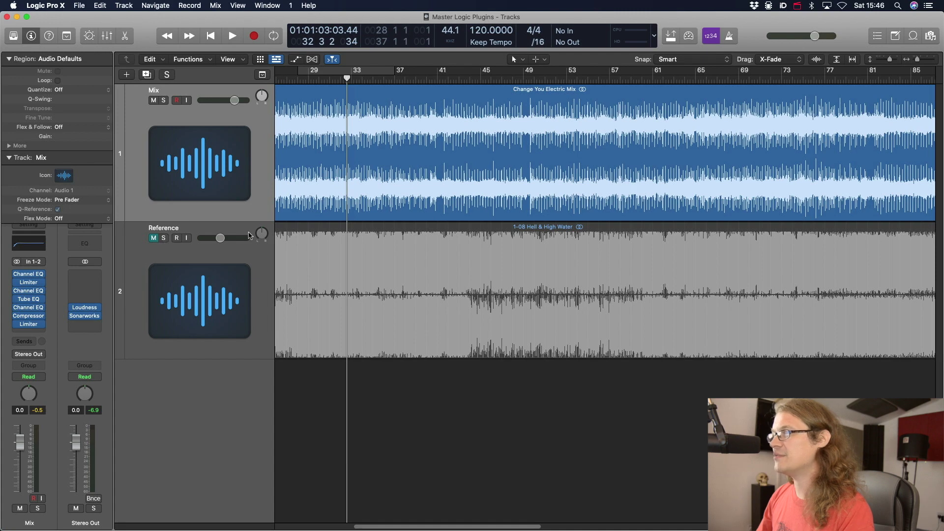
pyautogui.scroll(-1, 390, 226)
# Step: Compare the Mix with the Reference by ear, soloing and unsoloing the Reference around playback
pyautogui.press('space')
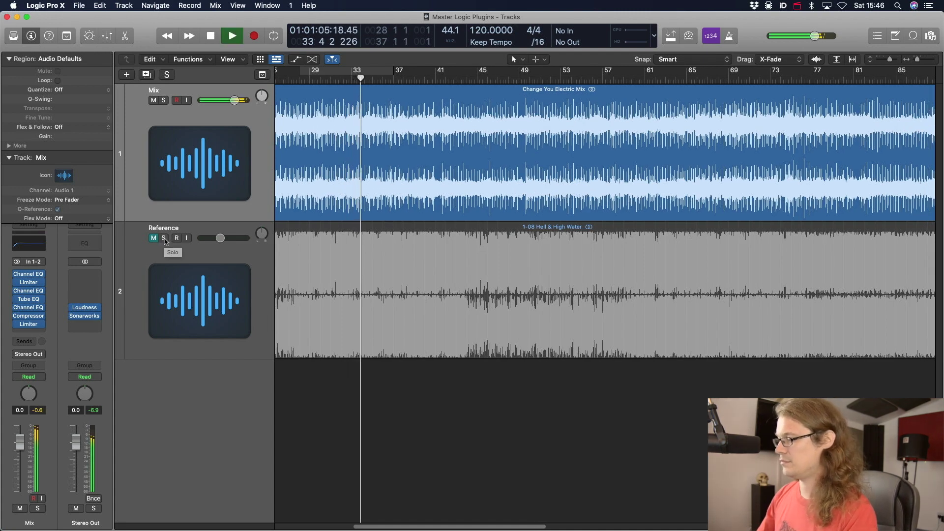
pyautogui.click(164, 239)
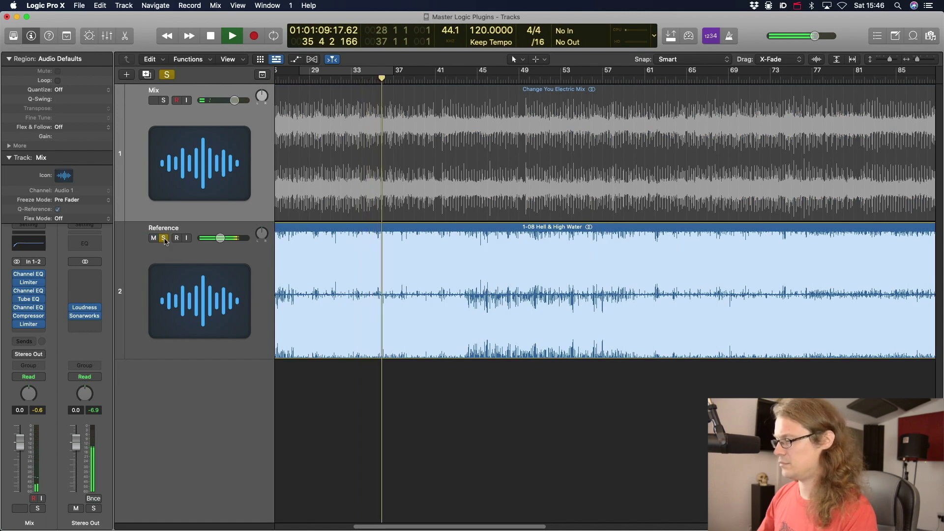
pyautogui.click(165, 240)
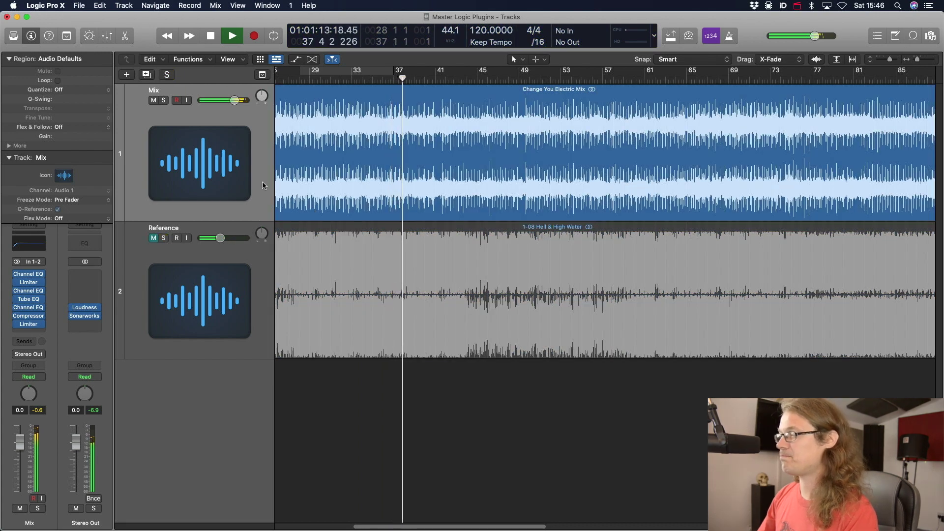
pyautogui.press('space')
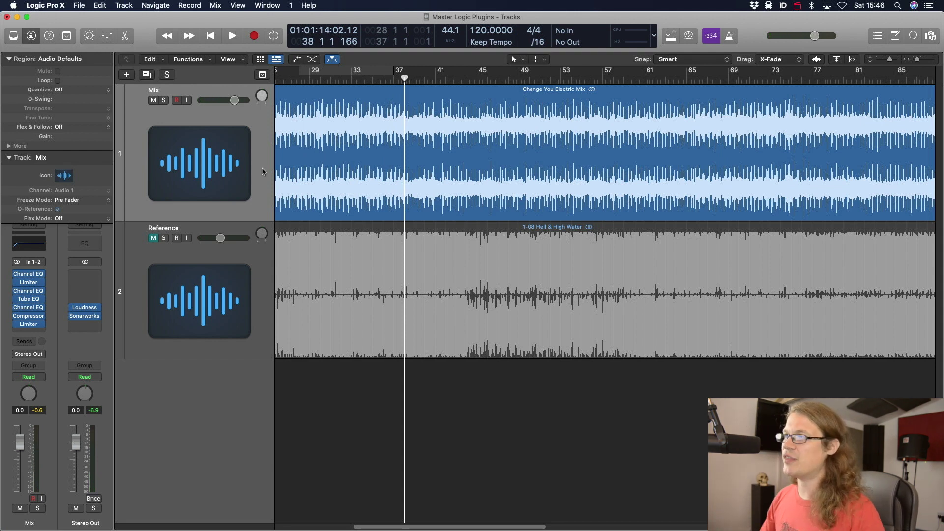
pyautogui.click(164, 238)
pyautogui.press('space')
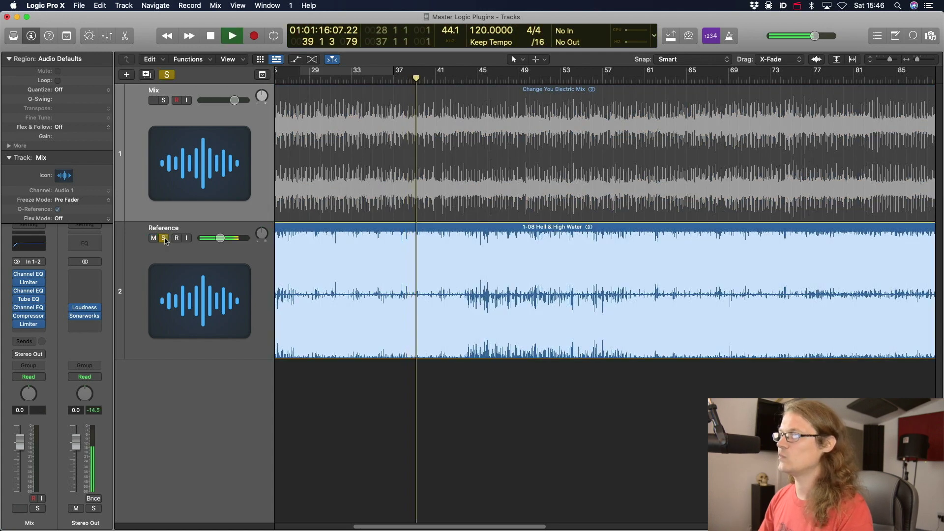
pyautogui.press('space')
pyautogui.click(165, 239)
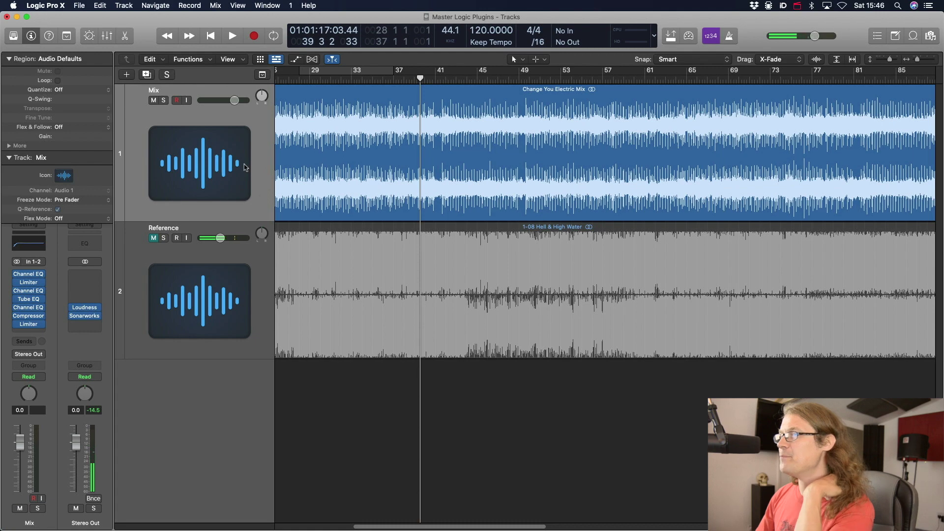
# Step: Open the Mix's Side Only Channel EQ and, during playback, boost its 100 Hz band to +13.9 dB at 153 Hz with Q 0.37
pyautogui.click(28, 307)
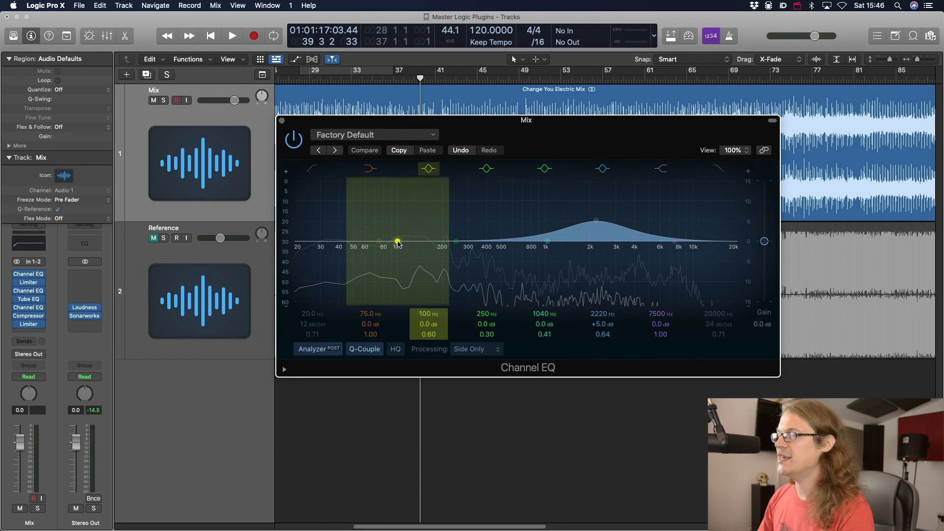
pyautogui.moveTo(397, 242); pyautogui.dragTo(425, 174)
pyautogui.press('space')
pyautogui.moveTo(430, 330); pyautogui.dragTo(431, 333)
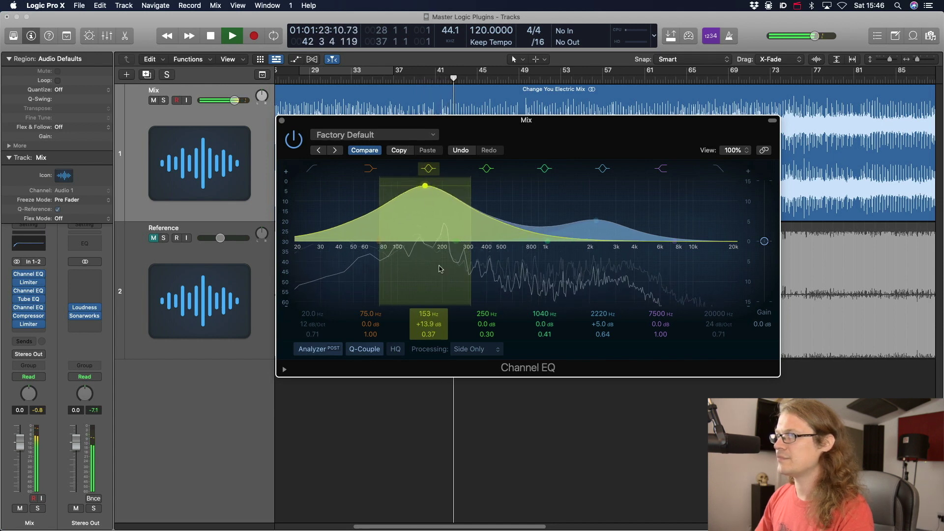
# Step: Bring the boosted low band down to +4.0 dB at 111 Hz while auditioning the Mix
pyautogui.moveTo(424, 186); pyautogui.dragTo(403, 213)
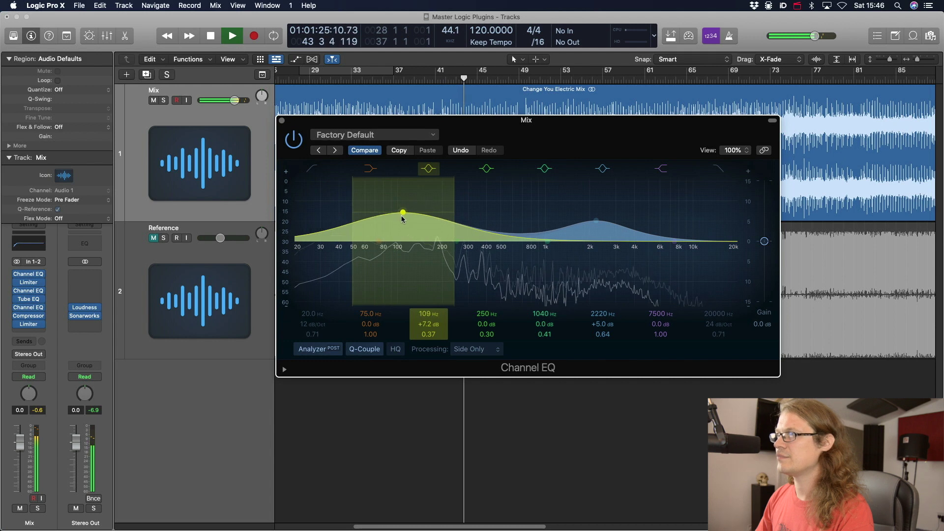
pyautogui.click(428, 169)
pyautogui.click(429, 170)
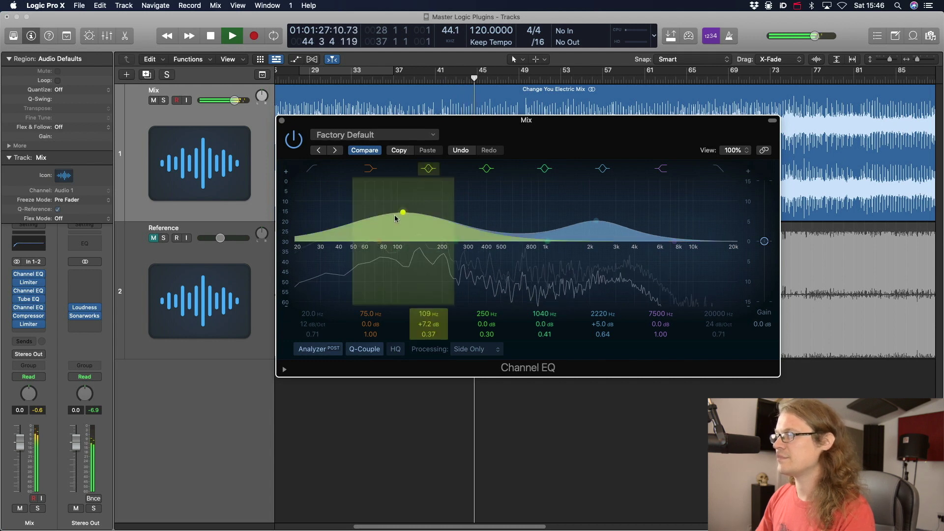
pyautogui.moveTo(402, 211); pyautogui.dragTo(403, 216)
pyautogui.press('space')
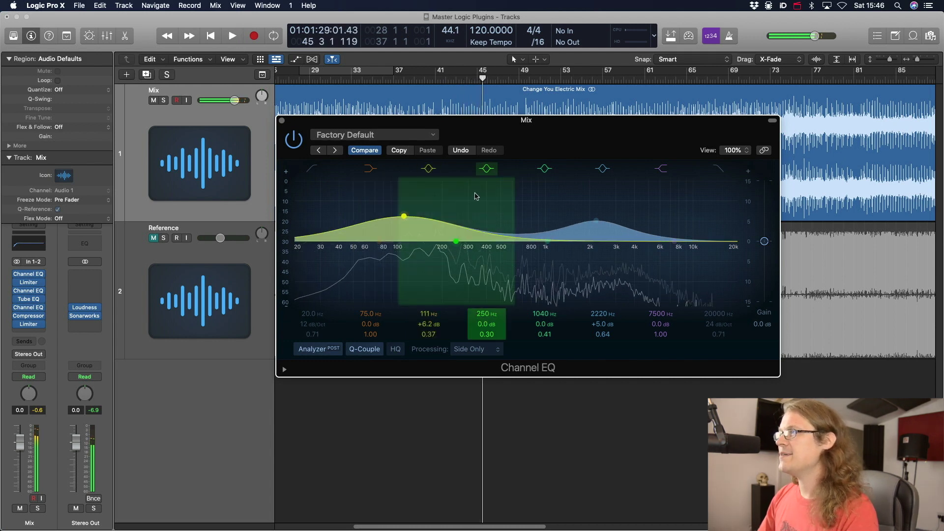
pyautogui.moveTo(403, 216); pyautogui.dragTo(403, 225)
pyautogui.press('space')
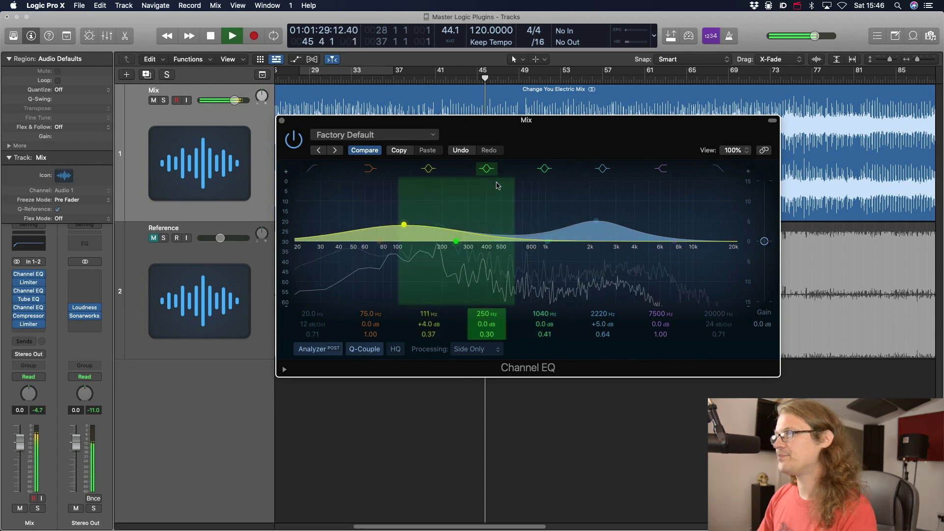
# Step: Check the equalised Mix against the soloed Reference, stop playback and close the Channel EQ
pyautogui.click(164, 238)
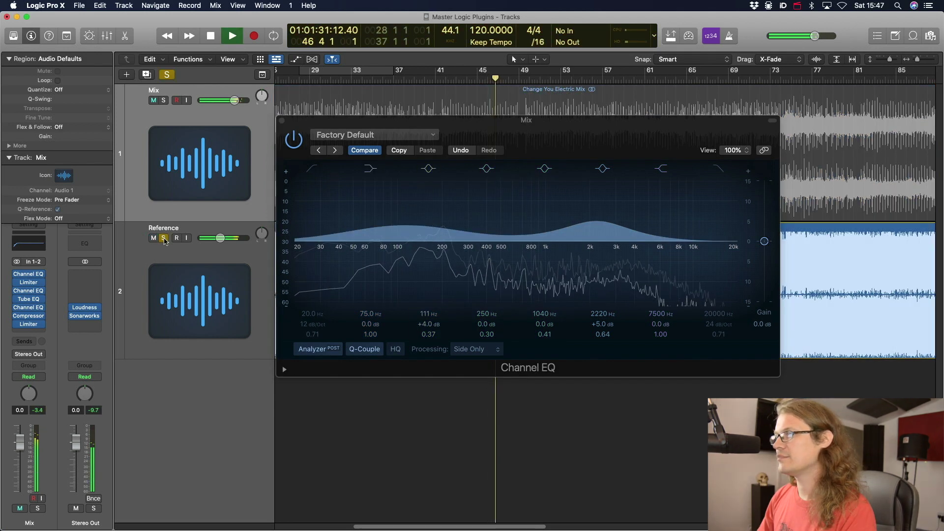
pyautogui.click(164, 238)
pyautogui.press('space')
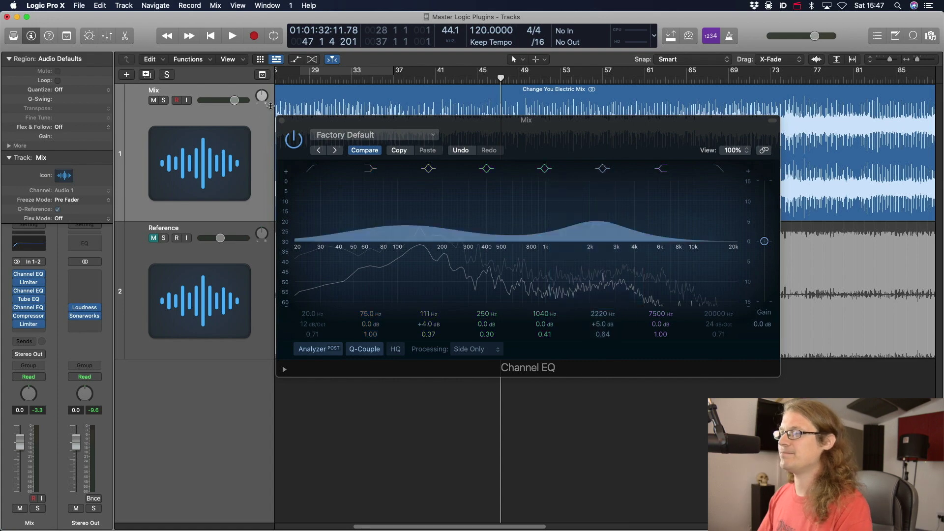
pyautogui.click(281, 123)
pyautogui.press('z')
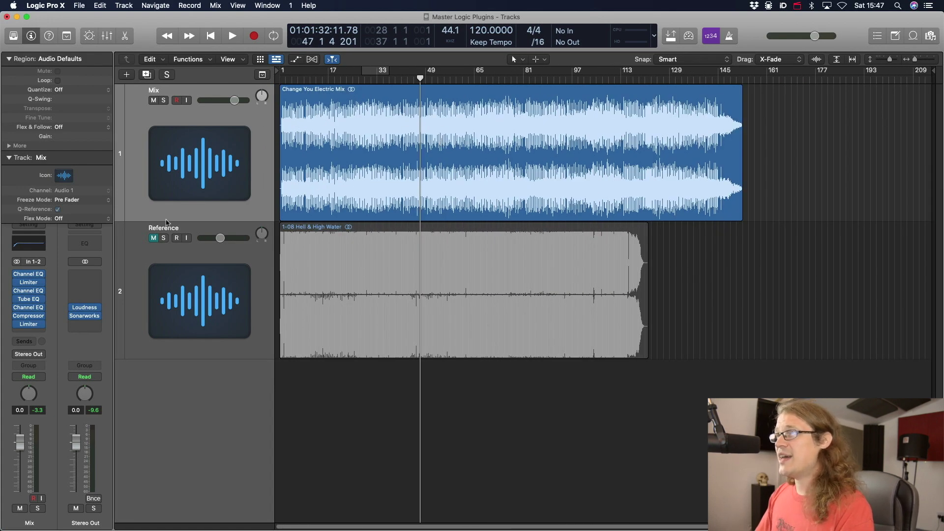
# Step: Turn on cycle mode and play the looped section with the Reference soloed and unsoloed to compare it with the Mix
pyautogui.press('c')
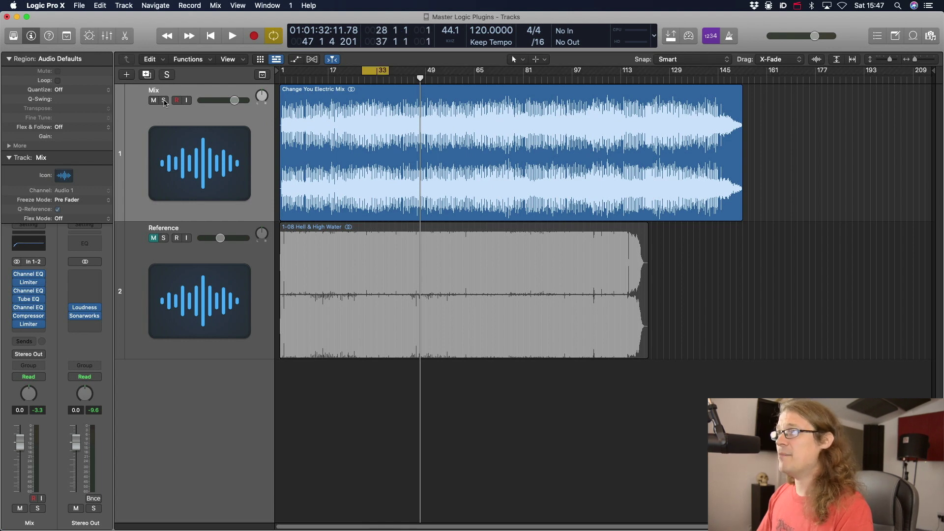
pyautogui.click(164, 100)
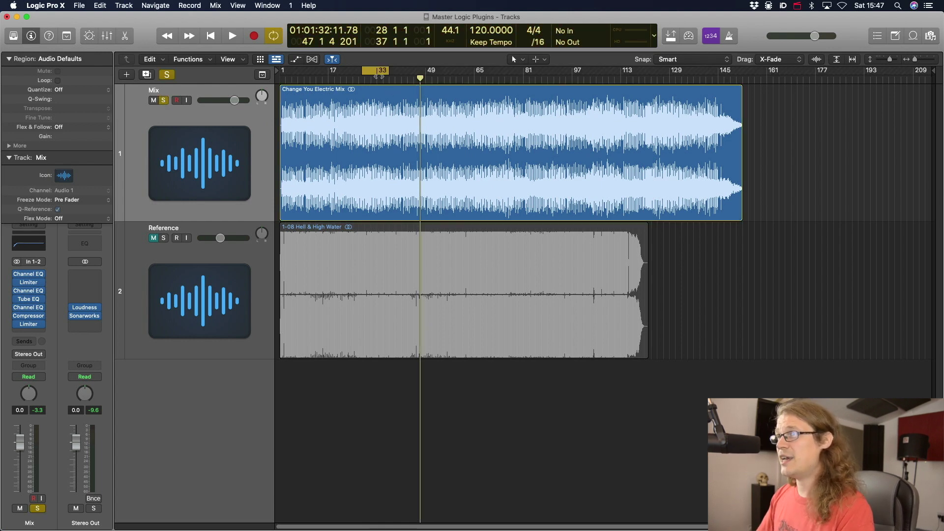
pyautogui.click(164, 101)
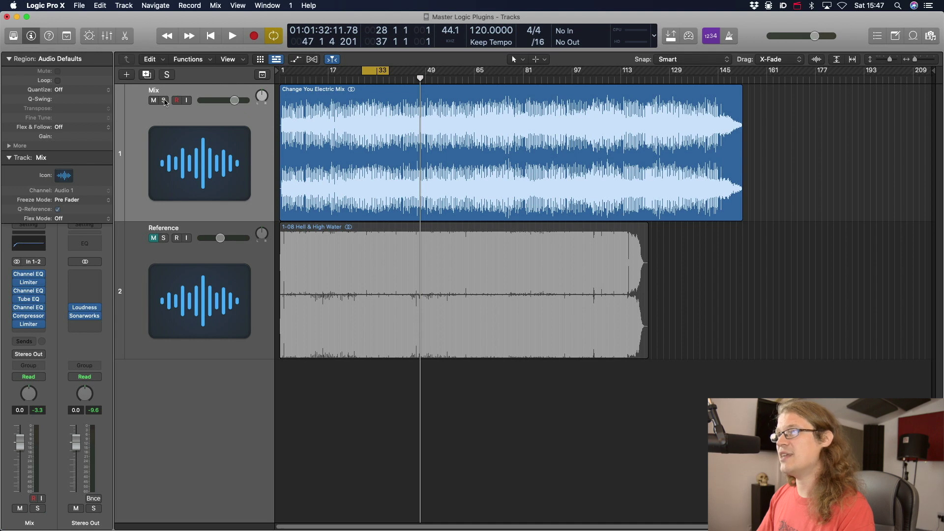
pyautogui.click(164, 238)
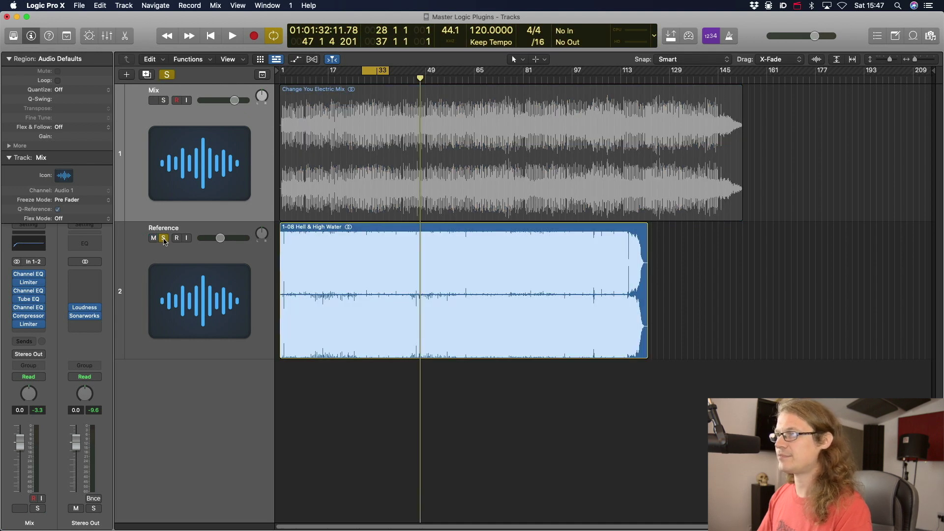
pyautogui.press('space')
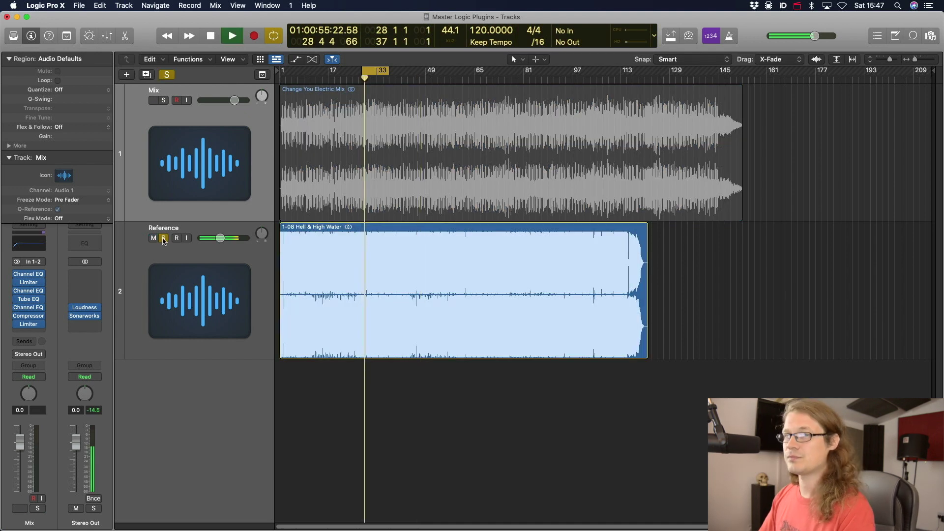
pyautogui.hotkey('ctrl', 'm')
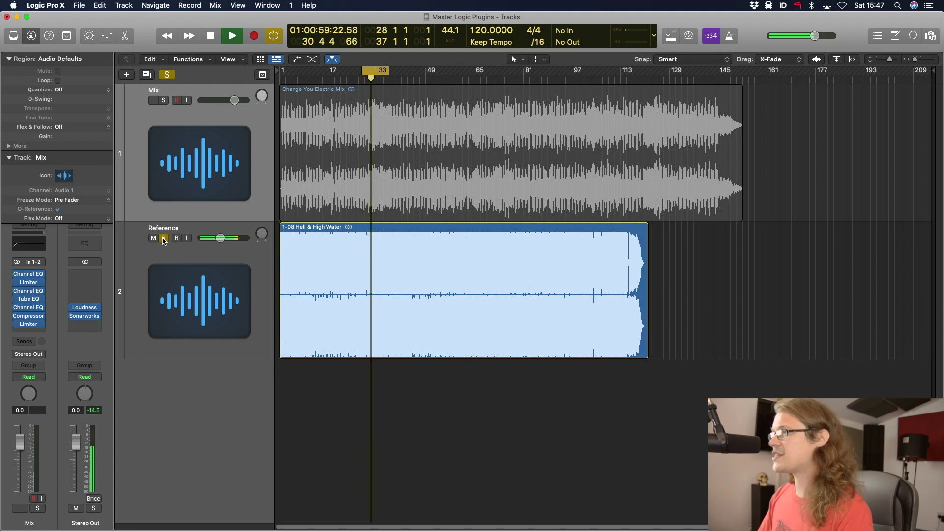
pyautogui.click(163, 240)
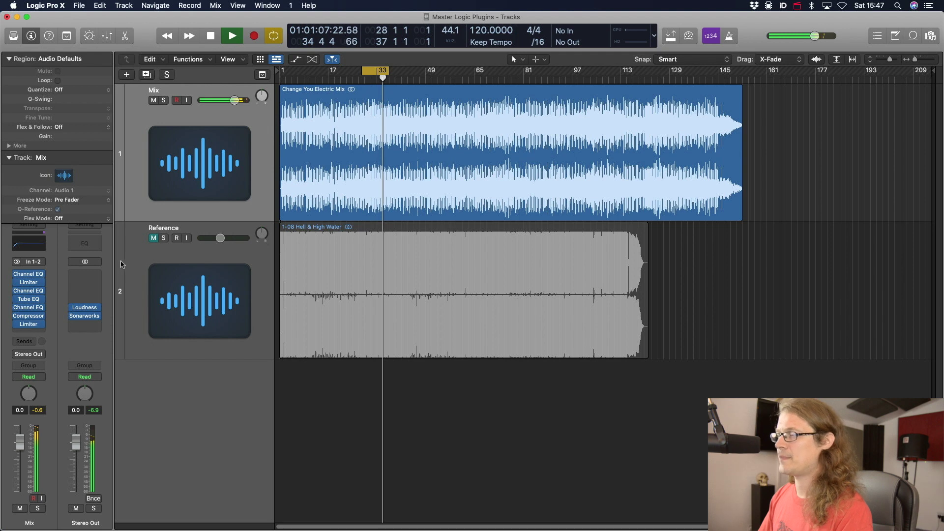
pyautogui.press('space')
# Step: Reduce the Side Only EQ's low boost to +1.2 dB at 112 Hz, close the EQ and recheck the Mix against the Reference
pyautogui.click(28, 307)
pyautogui.moveTo(406, 232); pyautogui.dragTo(406, 241)
pyautogui.press('space')
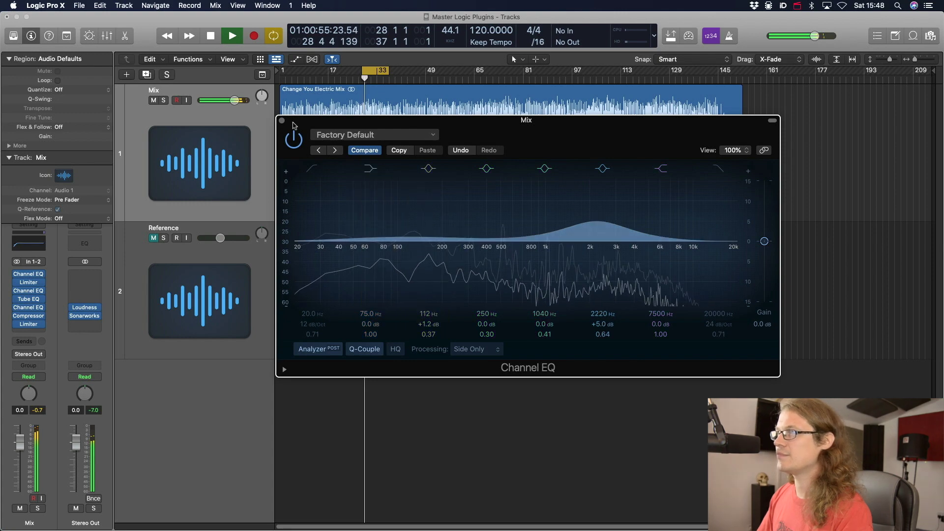
pyautogui.click(281, 120)
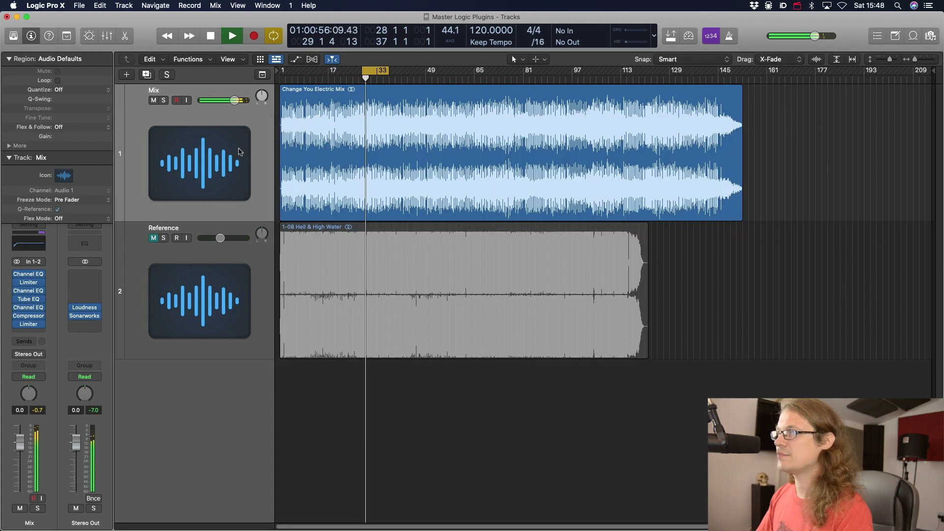
pyautogui.click(164, 238)
pyautogui.click(163, 239)
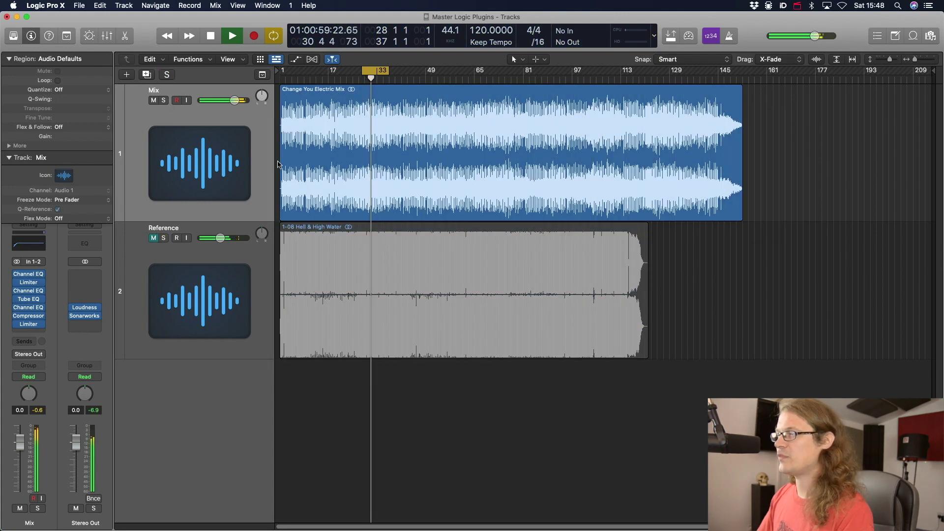
pyautogui.press('space')
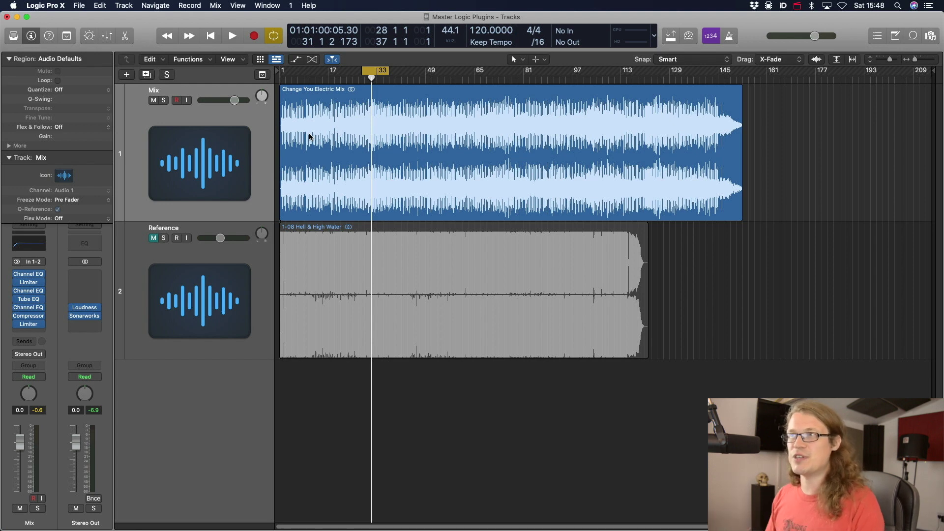
# Step: Compare the Mix during playback with every plug-in before the final Limiter bypassed and re-enabled
pyautogui.moveTo(20, 277)
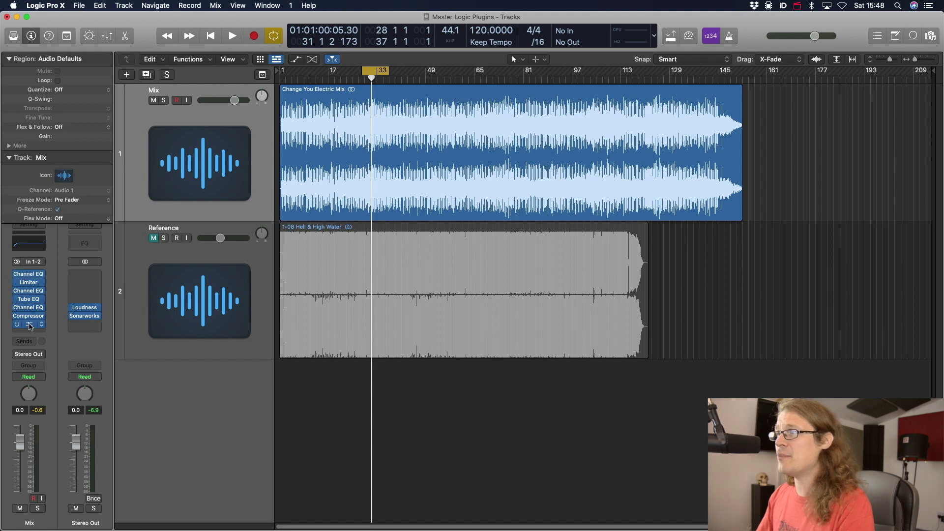
pyautogui.click(28, 324)
pyautogui.click(479, 143)
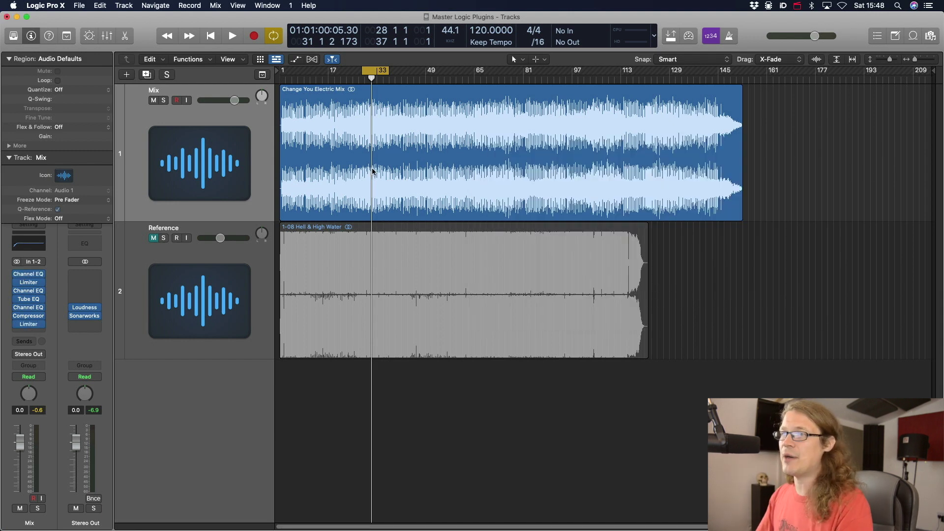
pyautogui.moveTo(17, 274); pyautogui.dragTo(17, 316)
pyautogui.press('space')
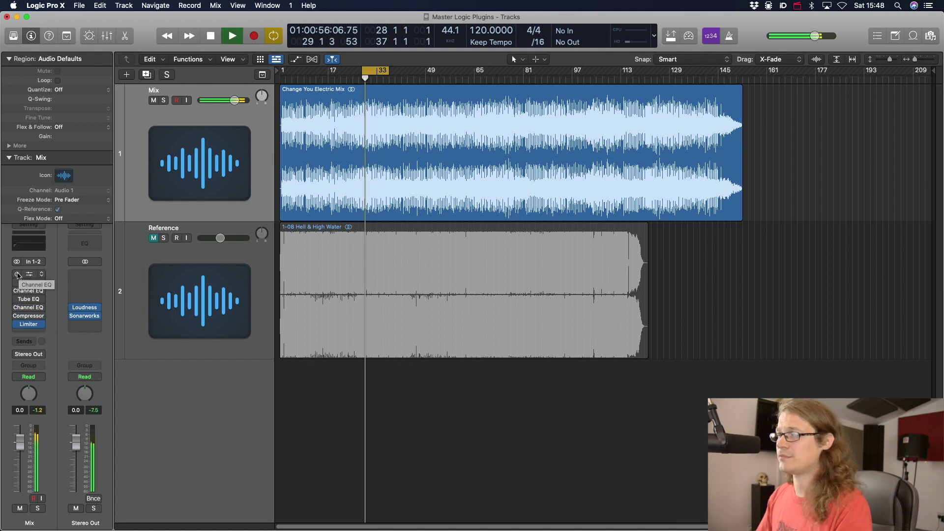
pyautogui.moveTo(17, 275); pyautogui.dragTo(17, 308)
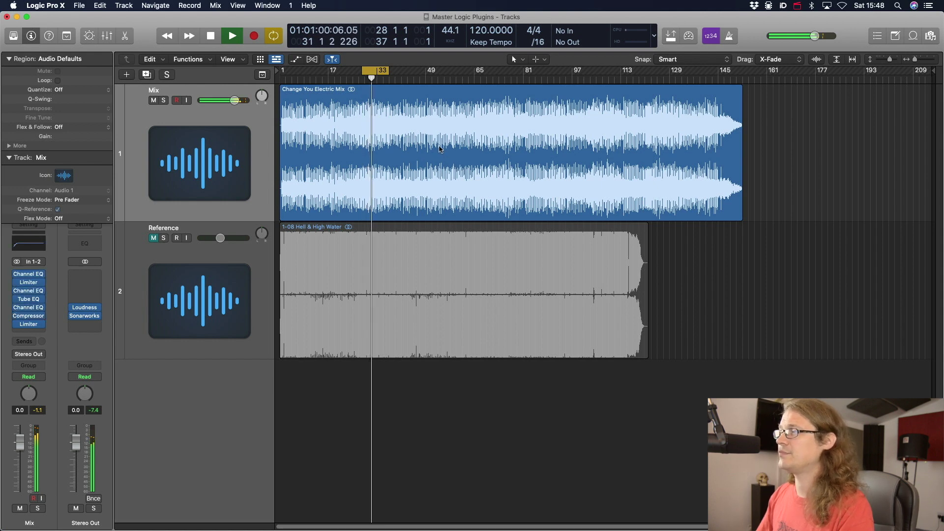
pyautogui.press('space')
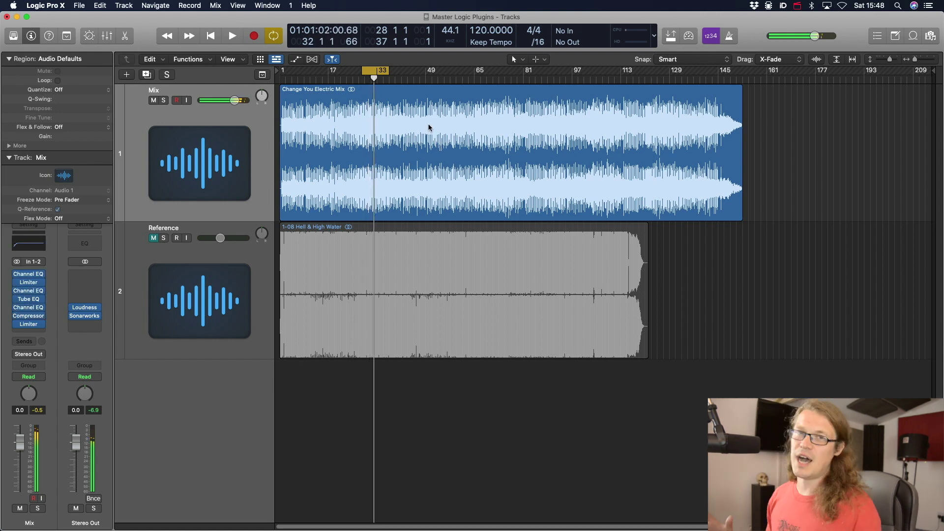